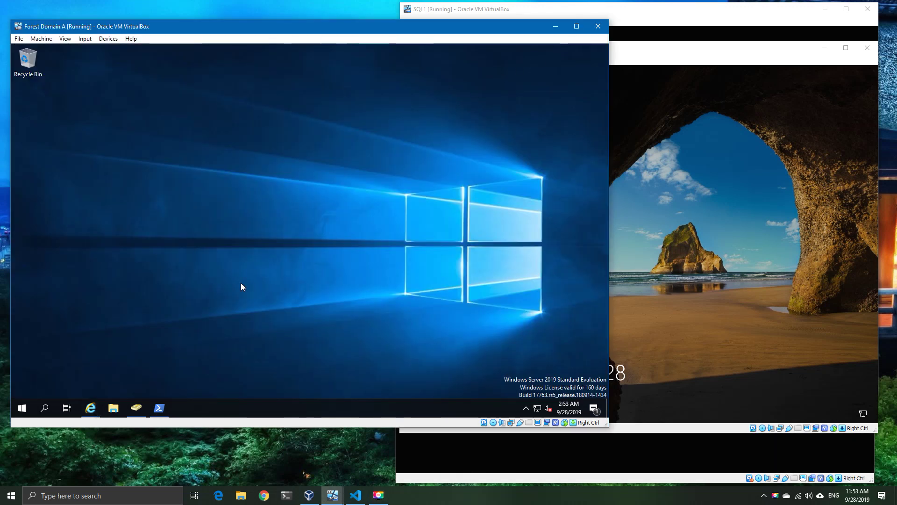
Step: List the SPNs registered for the tecbi account with setspn -l tecbi
{"action": "left_click", "coordinate": [159, 408]}
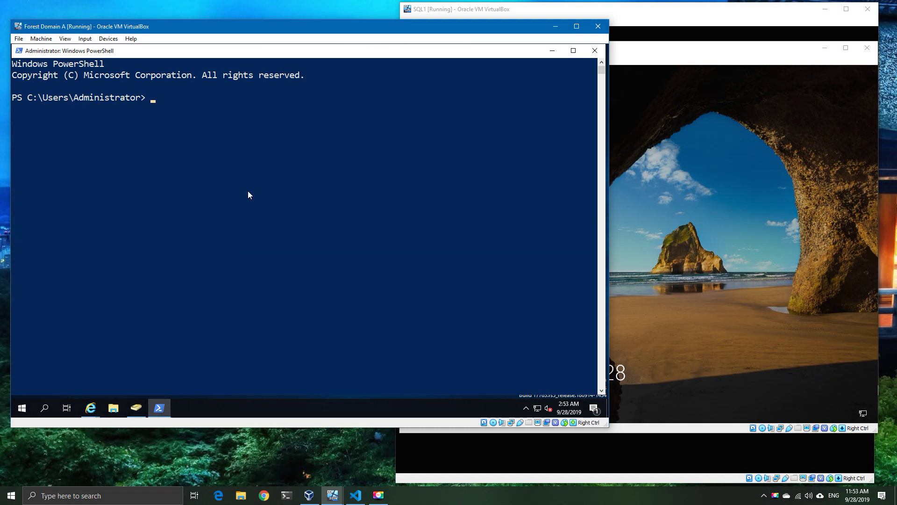
{"action": "type", "text": "set"}
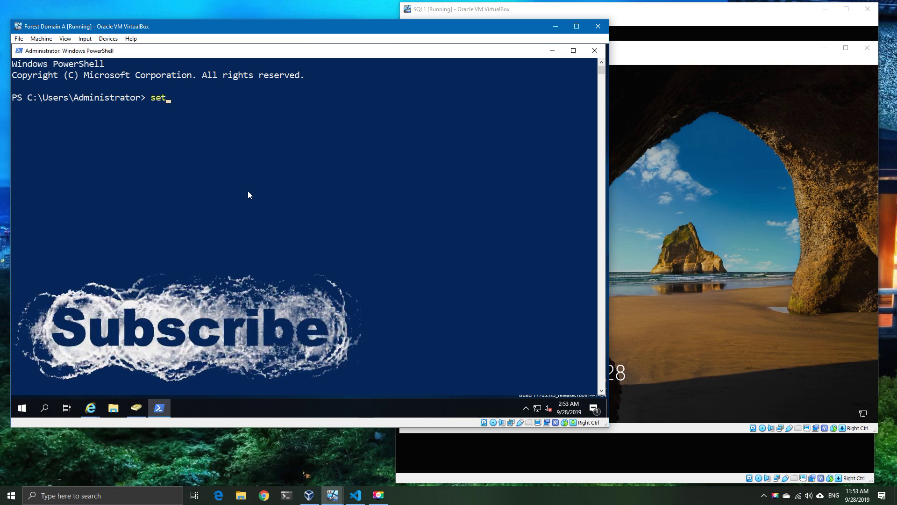
{"action": "type", "text": "spn -l "}
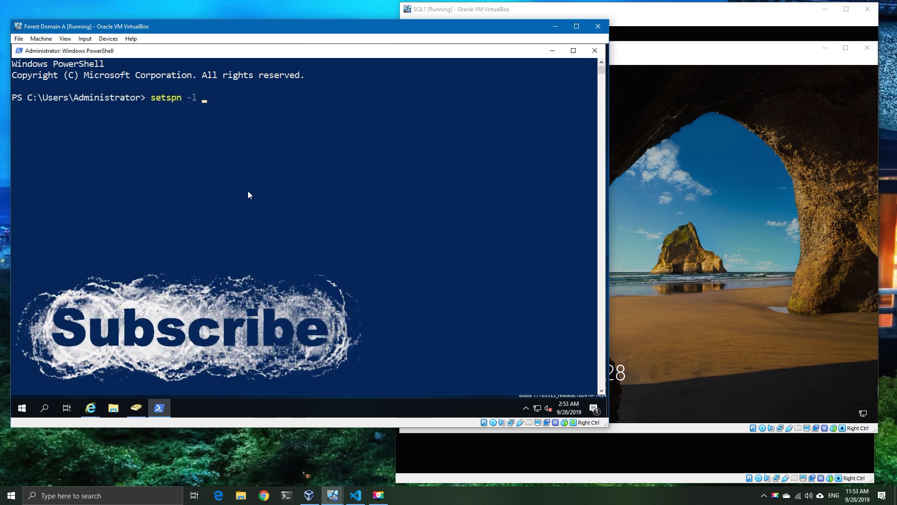
{"action": "type", "text": "tecbi"}
{"action": "key", "text": "Return"}
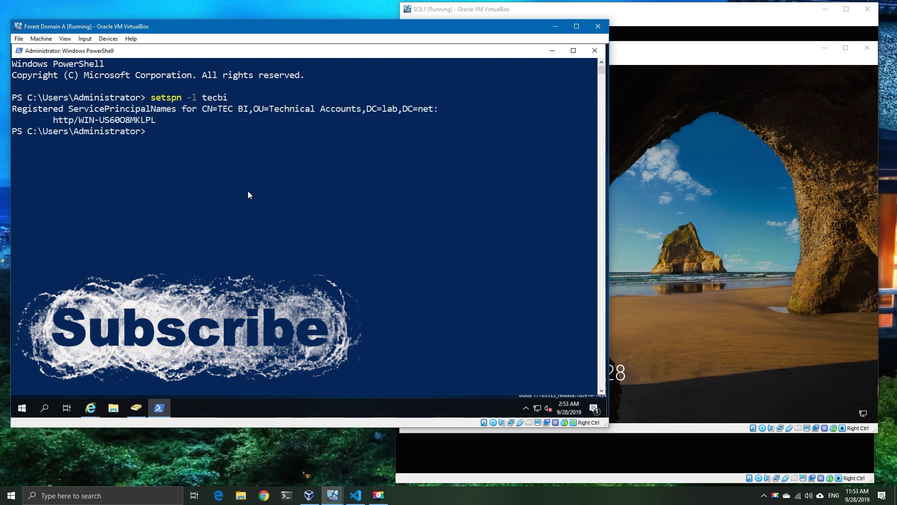
Step: List the SPNs registered for the win-q91au1i3d2t server computer
{"action": "key", "text": "Up"}
{"action": "key", "text": "BackSpace"}
{"action": "key", "text": "BackSpace"}
{"action": "key", "text": "BackSpace"}
{"action": "key", "text": "BackSpace"}
{"action": "key", "text": "BackSpace"}
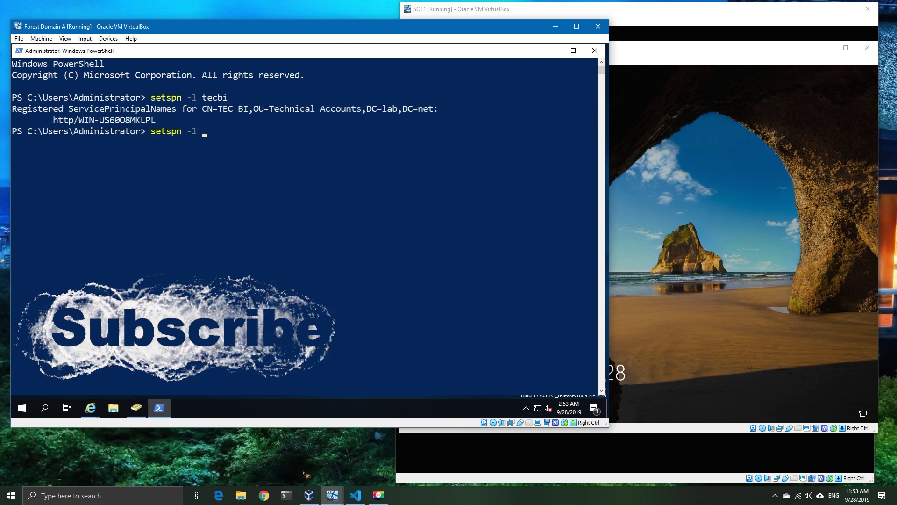
{"action": "key", "text": "alt+Tab"}
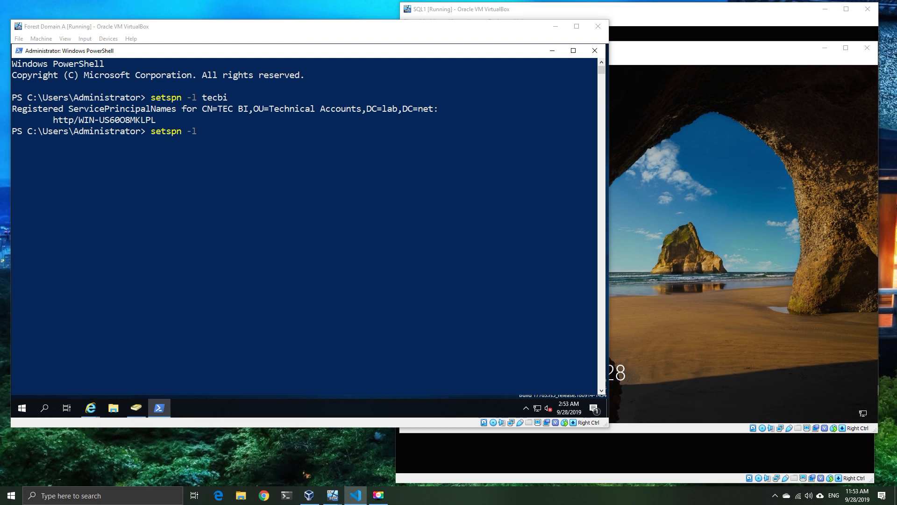
{"action": "right_click", "coordinate": [325, 187]}
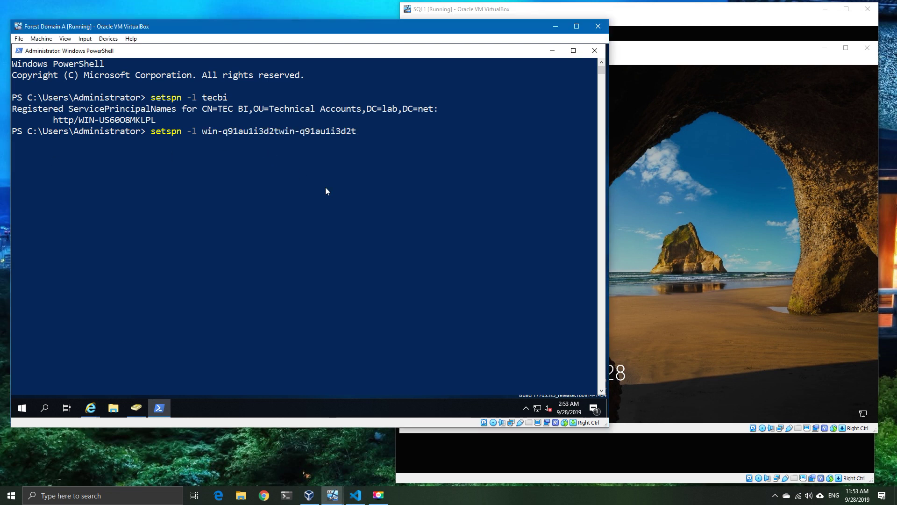
{"action": "key", "text": "BackSpace"}
{"action": "key", "text": "BackSpace"}
{"action": "key", "text": "BackSpace"}
{"action": "key", "text": "BackSpace"}
{"action": "key", "text": "BackSpace"}
{"action": "key", "text": "BackSpace"}
{"action": "key", "text": "BackSpace"}
{"action": "key", "text": "BackSpace"}
{"action": "key", "text": "BackSpace"}
{"action": "key", "text": "BackSpace"}
{"action": "key", "text": "BackSpace"}
{"action": "key", "text": "BackSpace"}
{"action": "key", "text": "BackSpace"}
{"action": "key", "text": "BackSpace"}
{"action": "key", "text": "BackSpace"}
{"action": "key", "text": "BackSpace"}
{"action": "key", "text": "BackSpace"}
{"action": "key", "text": "Return"}
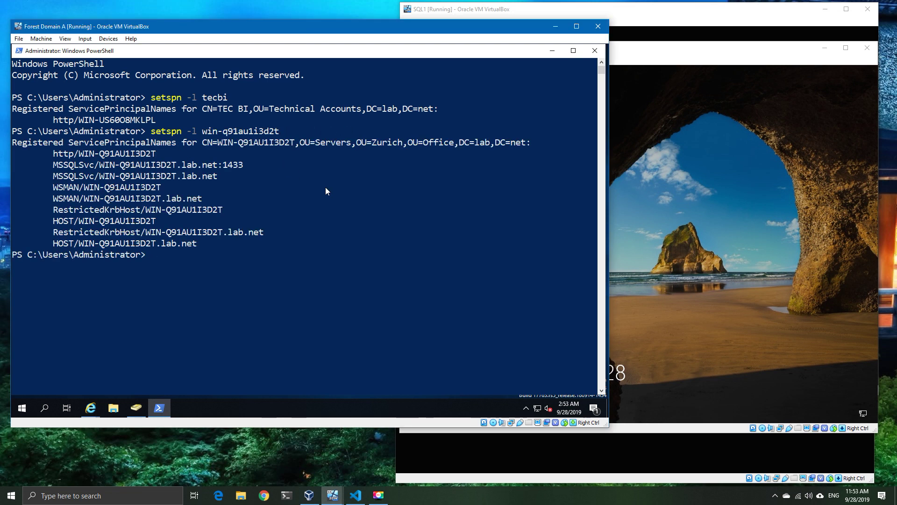
Step: Copy the http/WIN-Q91AU1I3D2T SPN and clear the console
{"action": "left_click_drag", "start_coordinate": [53, 155], "coordinate": [160, 154]}
{"action": "right_click", "coordinate": [221, 265]}
{"action": "type", "text": "clear"}
{"action": "key", "text": "Return"}
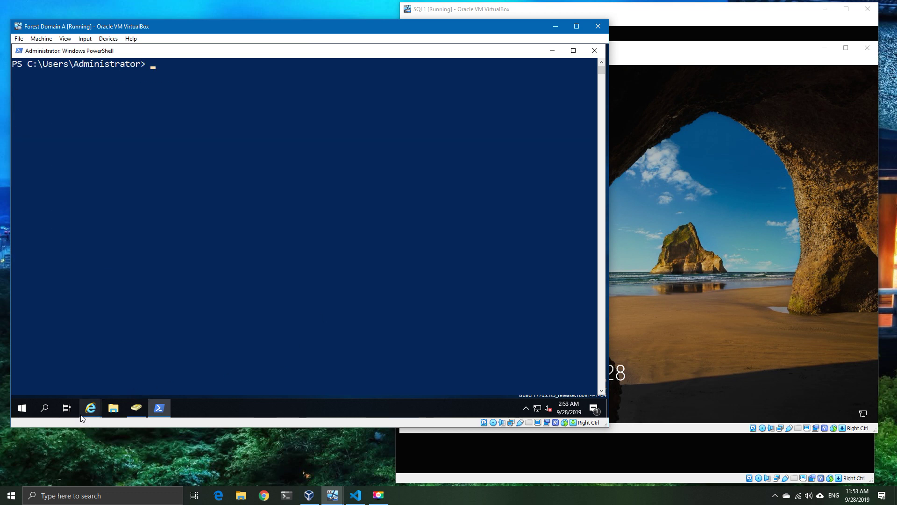
Step: Test the Test data source connection and view its anonymous-logon login error details
{"action": "mouse_move", "coordinate": [94, 409]}
{"action": "left_click", "coordinate": [85, 379]}
{"action": "left_click", "coordinate": [65, 206]}
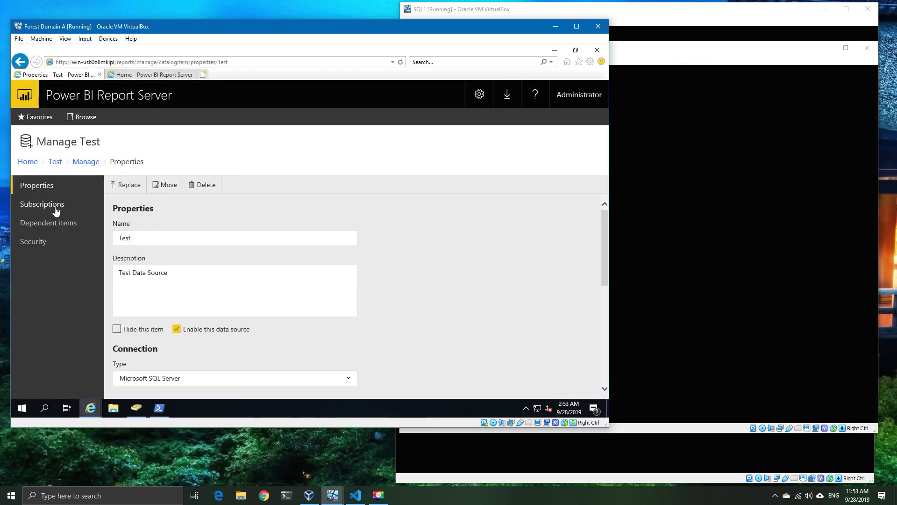
{"action": "scroll", "coordinate": [212, 275], "scroll_direction": "down", "scroll_amount": 4}
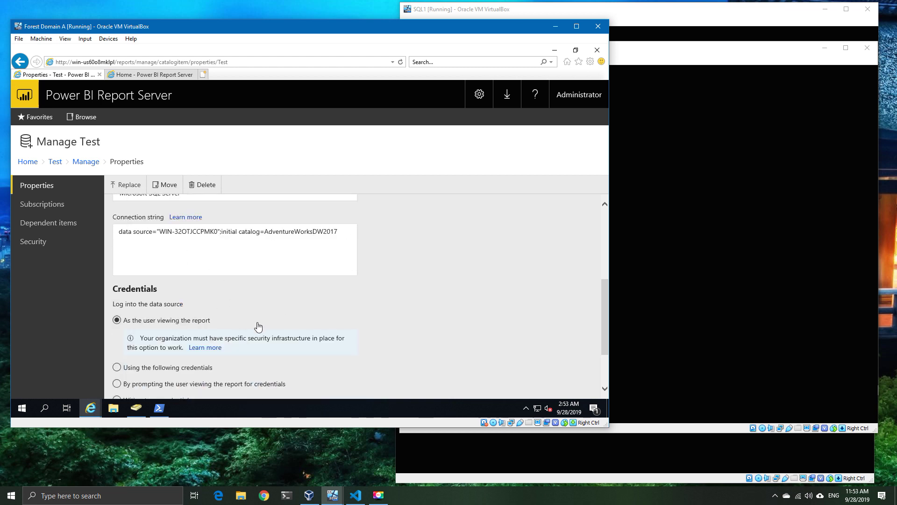
{"action": "scroll", "coordinate": [259, 326], "scroll_direction": "down", "scroll_amount": 2}
{"action": "left_click", "coordinate": [168, 359]}
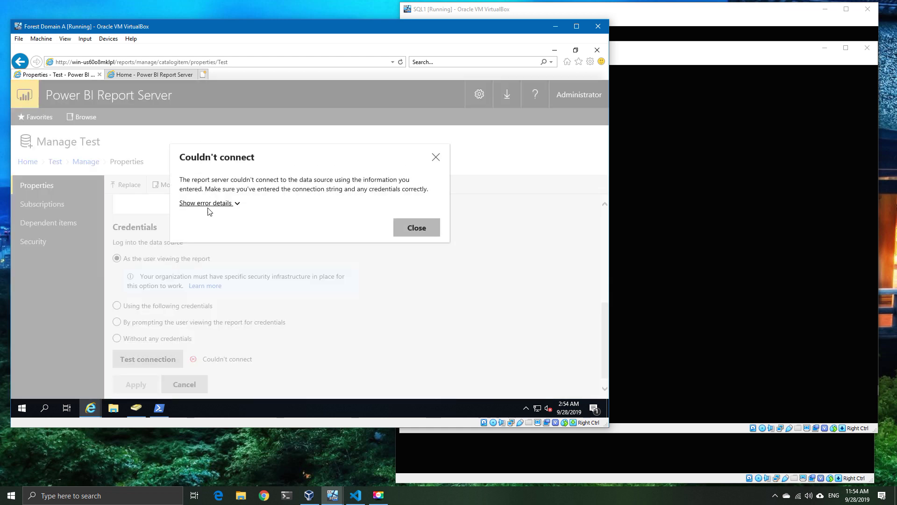
{"action": "left_click", "coordinate": [219, 204]}
{"action": "left_click_drag", "start_coordinate": [373, 220], "coordinate": [194, 226]}
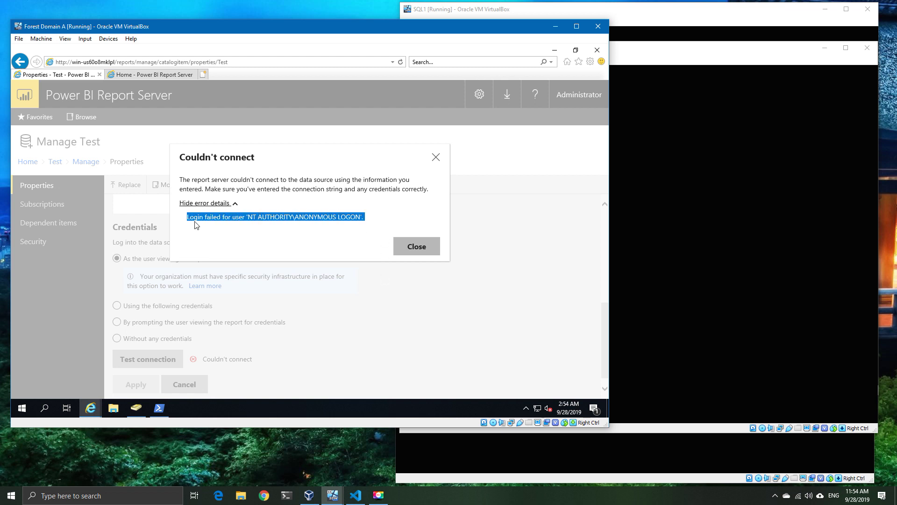
{"action": "left_click", "coordinate": [415, 252]}
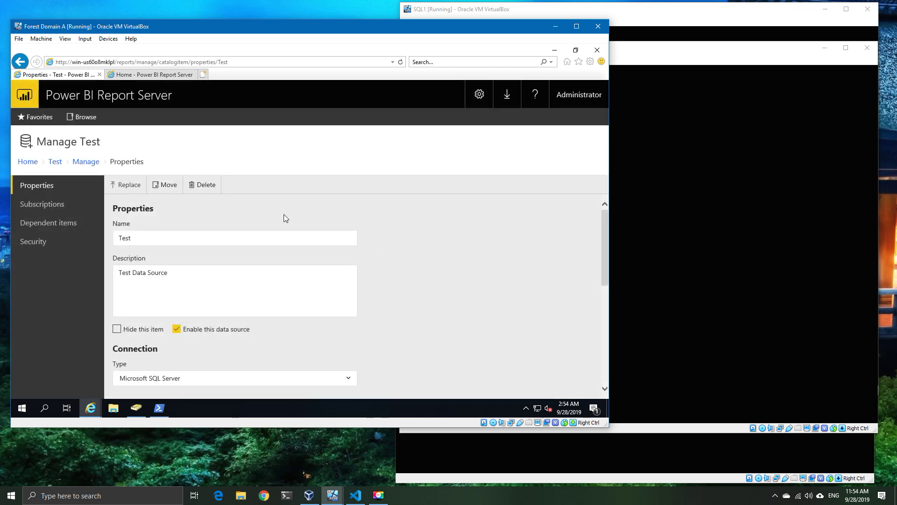
Step: Reopen the Test data source from the home page, retest it, and minimize the browser
{"action": "left_click", "coordinate": [169, 77]}
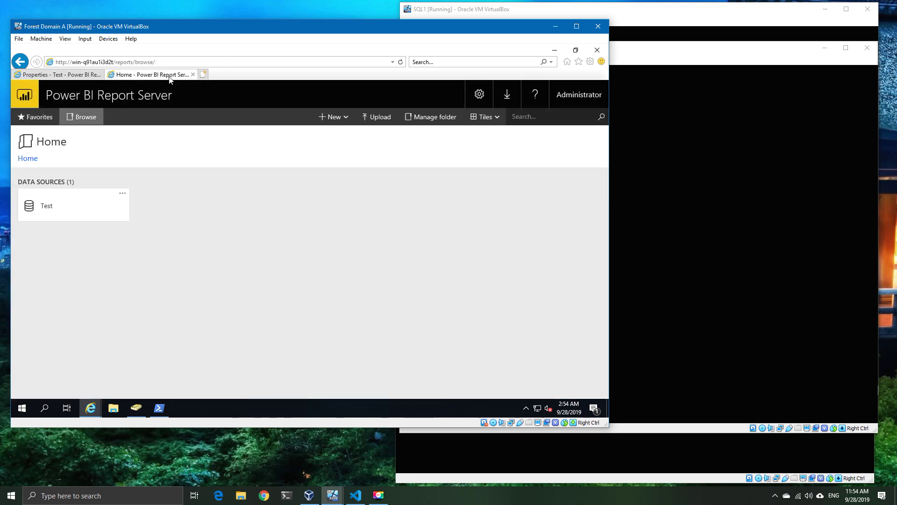
{"action": "left_click", "coordinate": [57, 208]}
{"action": "scroll", "coordinate": [409, 292], "scroll_direction": "down", "scroll_amount": 6}
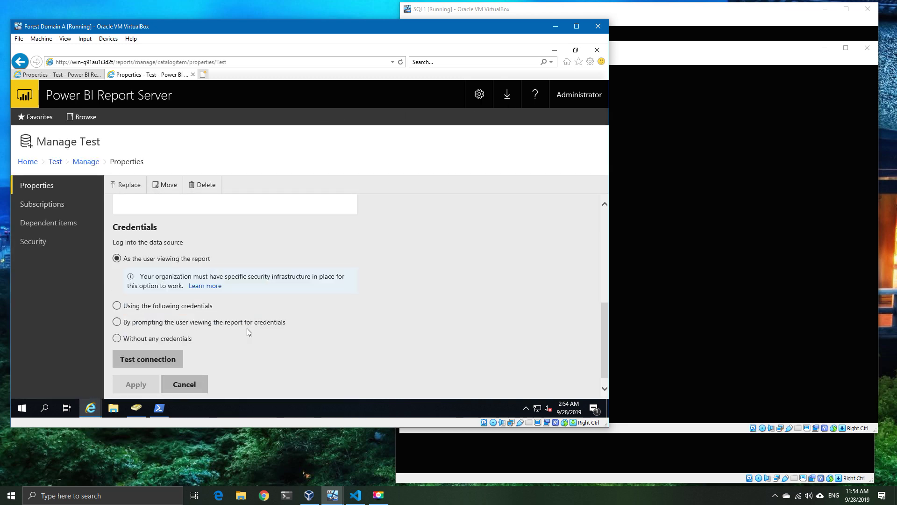
{"action": "left_click", "coordinate": [147, 359]}
{"action": "left_click", "coordinate": [208, 204]}
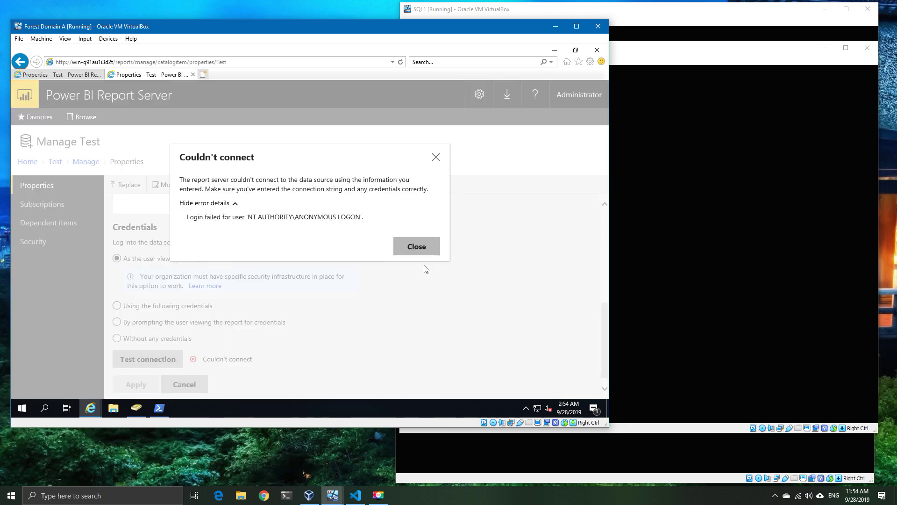
{"action": "left_click", "coordinate": [416, 244]}
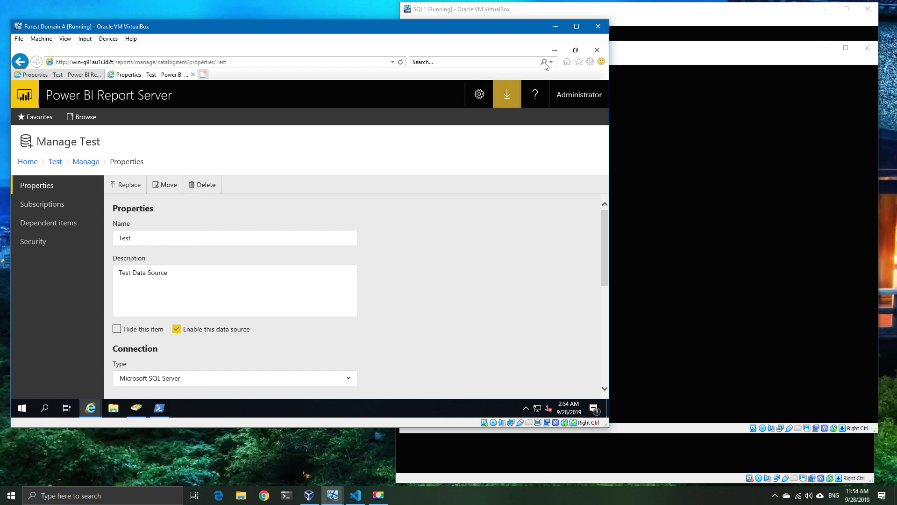
{"action": "left_click", "coordinate": [554, 50]}
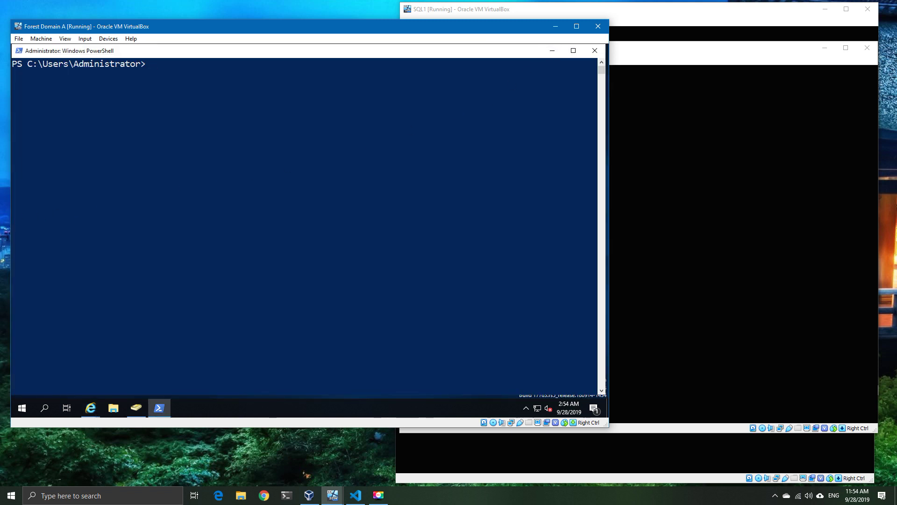
Step: Query GMSA_SQL and confirm PrincipalsAllowedToDelegateToAccount is empty
{"action": "key", "text": "alt+Tab"}
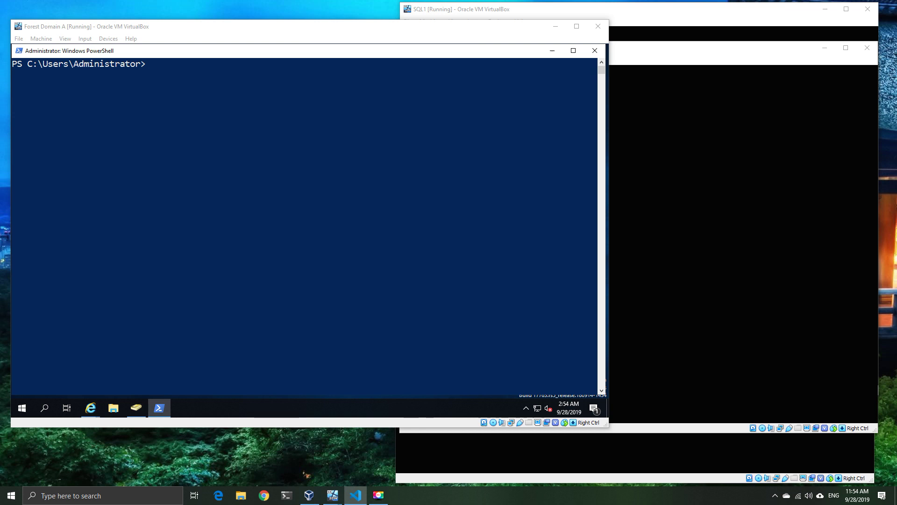
{"action": "key", "text": "alt+Tab"}
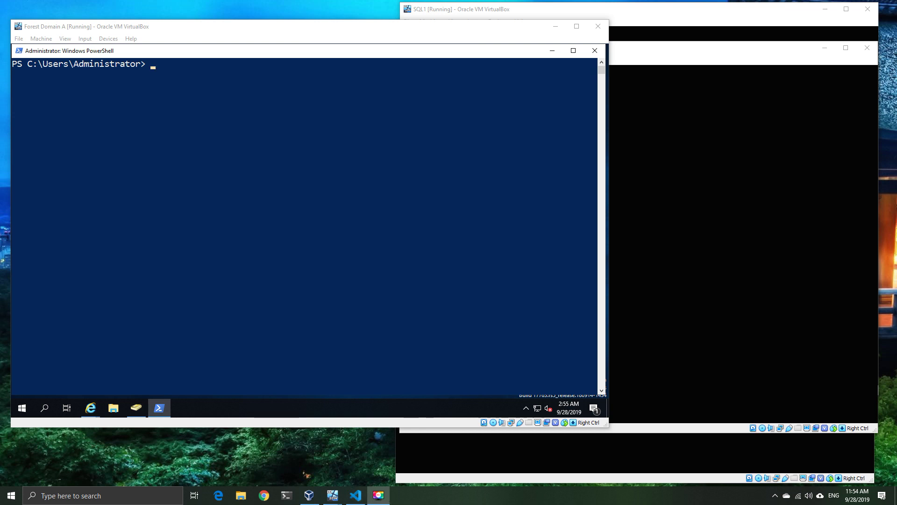
{"action": "key", "text": "alt+Tab"}
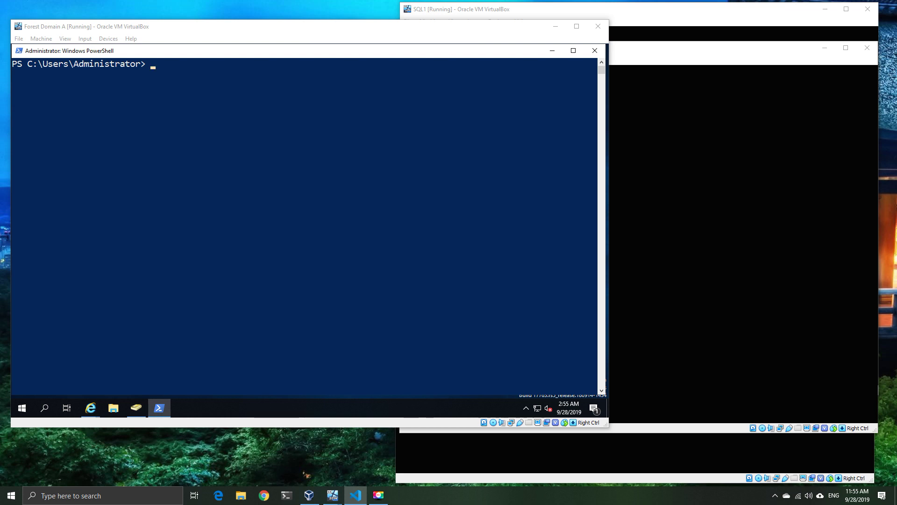
{"action": "left_click", "coordinate": [265, 169]}
{"action": "type", "text": "Get-ADServiceAccount GMSA_SQL -Properties PrincipalsAllowedToDelegateToAccount"}
{"action": "key", "text": "Return"}
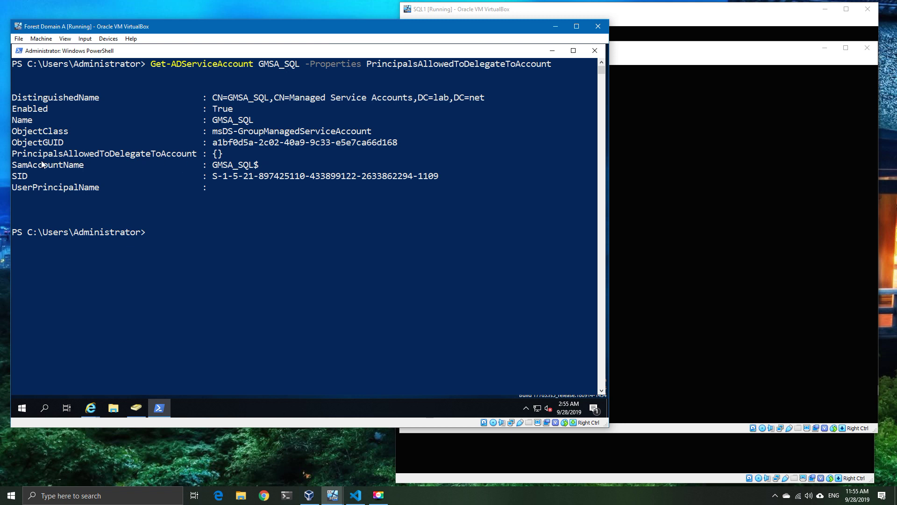
{"action": "left_click_drag", "start_coordinate": [13, 155], "coordinate": [229, 157]}
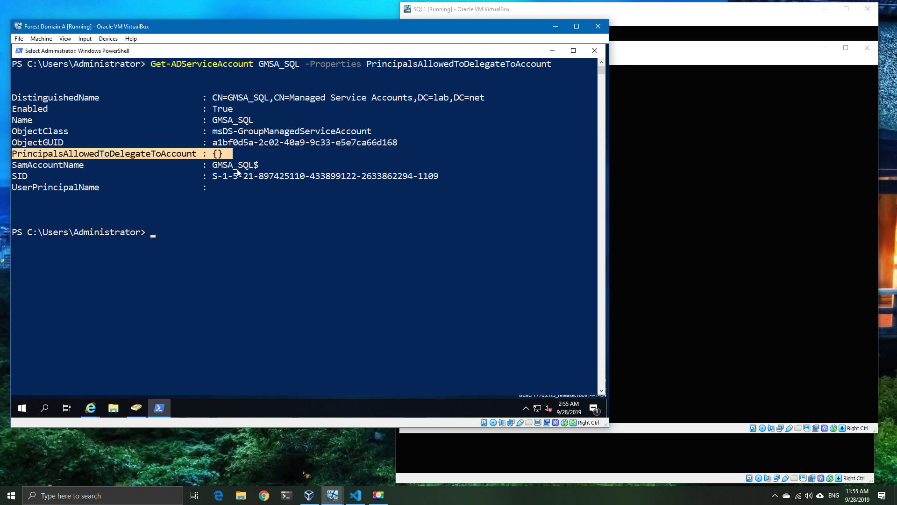
{"action": "left_click", "coordinate": [251, 154]}
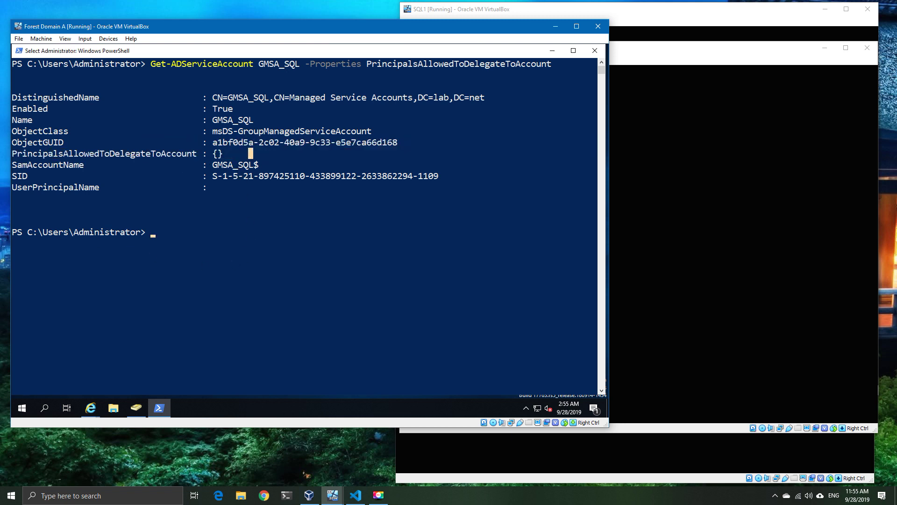
Step: Store the tecbi user in $user1 with Get-ADUser -Identity tecbi
{"action": "key", "text": "alt+Tab"}
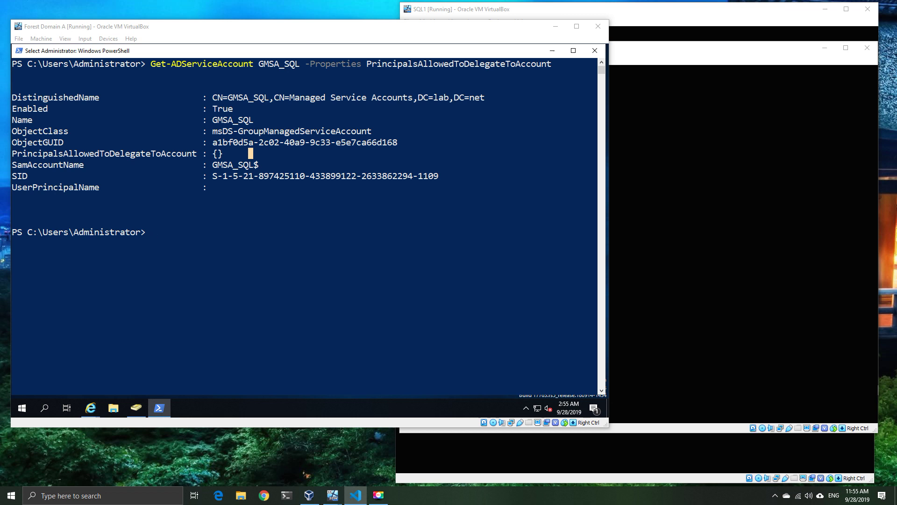
{"action": "left_click", "coordinate": [360, 232]}
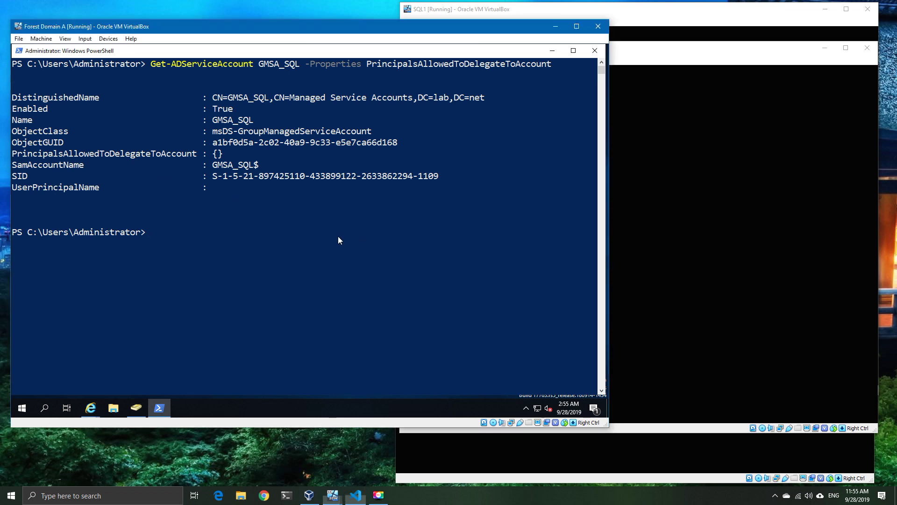
{"action": "key", "text": "alt+Tab"}
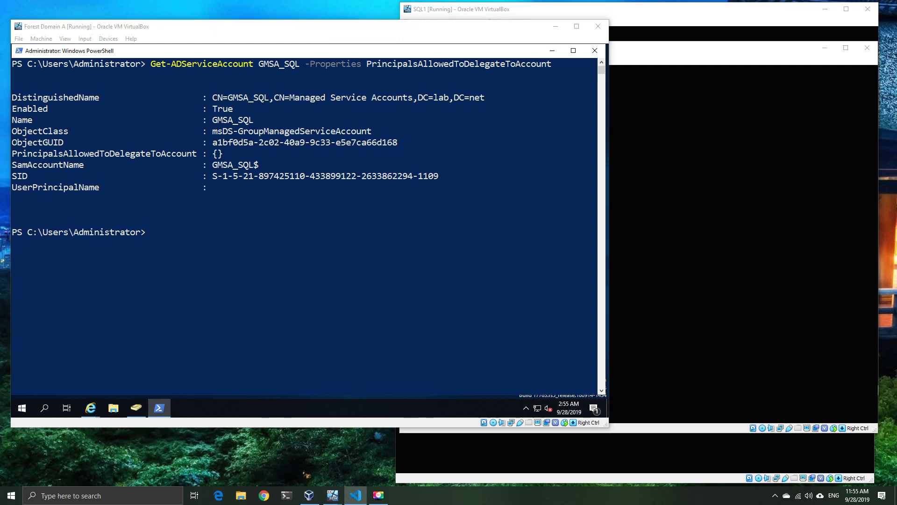
{"action": "left_click", "coordinate": [330, 219]}
{"action": "type", "text": "$user1 = Get-ADuser -Identity tecbi"}
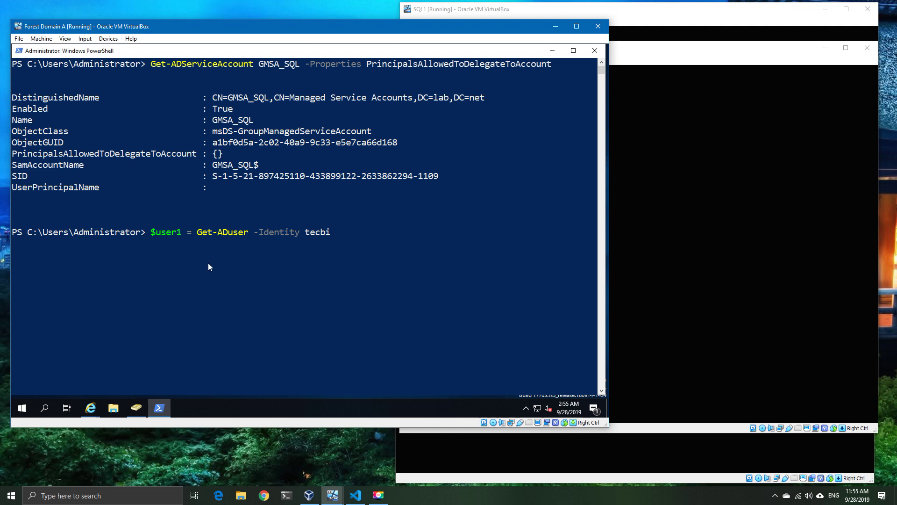
{"action": "key", "text": "Return"}
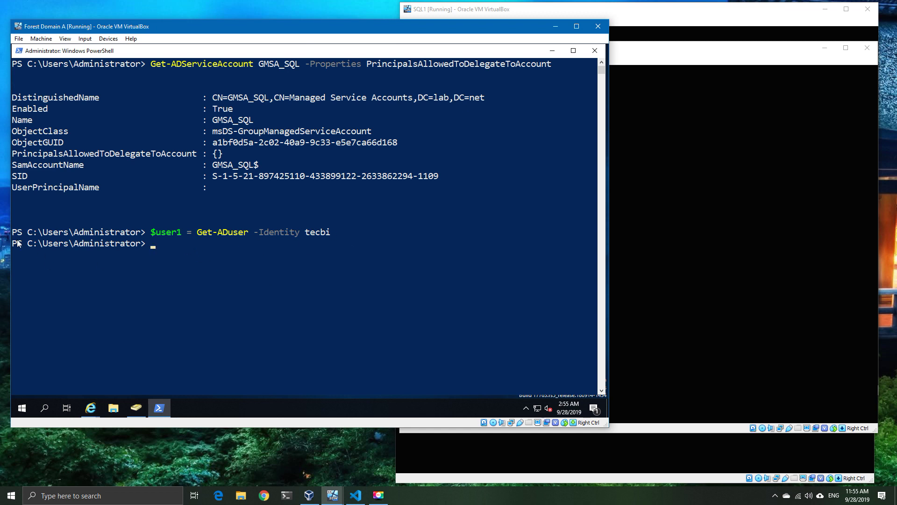
Step: Set GMSA_SQL to delegate to $user1 and recheck that TEC BI is listed
{"action": "key", "text": "alt+Tab"}
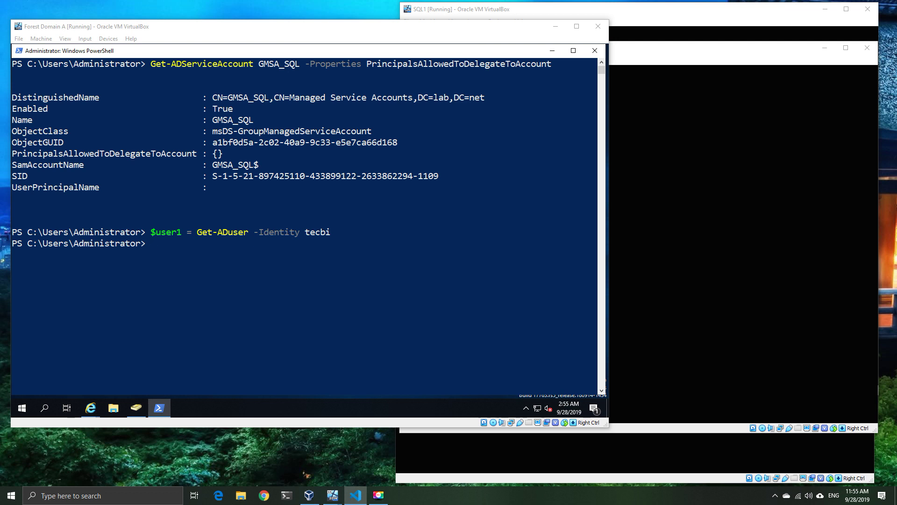
{"action": "type", "text": "Set-ADServiceAccount GMSA_SQL -PrincipalsAllowedToDelegateToAccount $user1"}
{"action": "key", "text": "Return"}
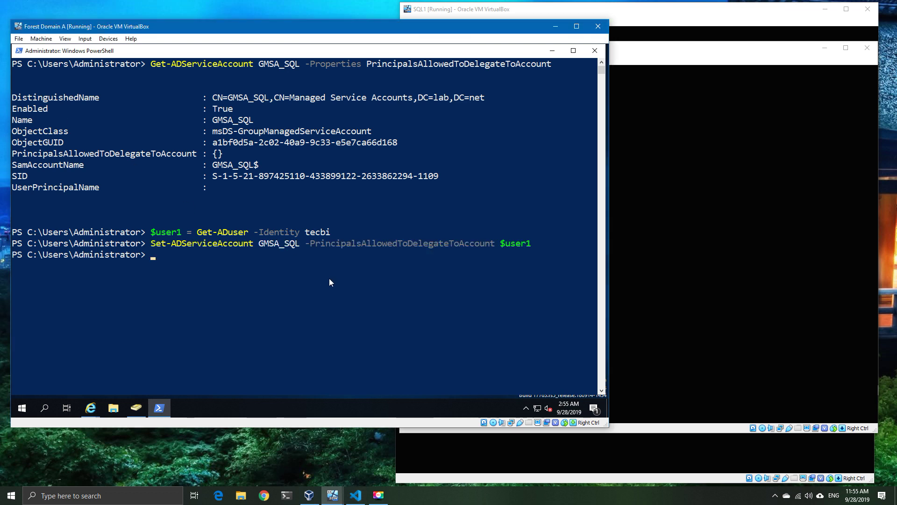
{"action": "key", "text": "Up"}
{"action": "key", "text": "Up"}
{"action": "key", "text": "Up"}
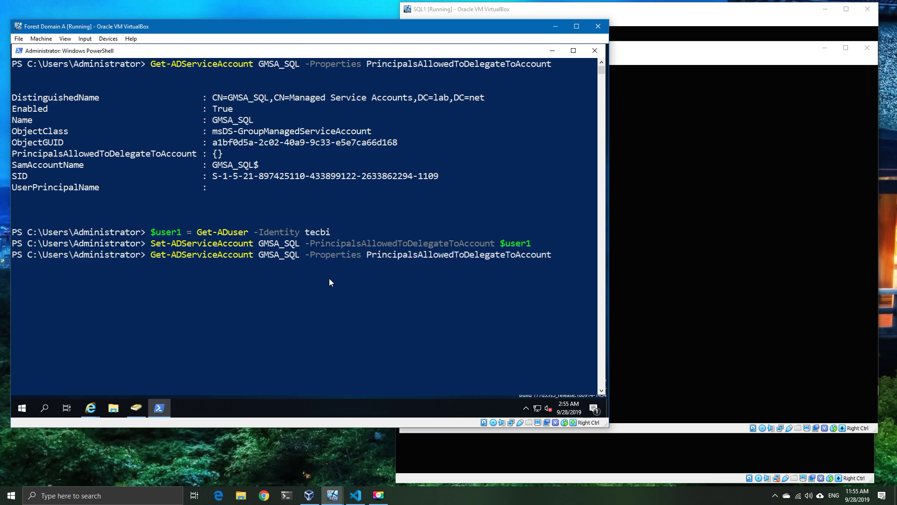
{"action": "key", "text": "Return"}
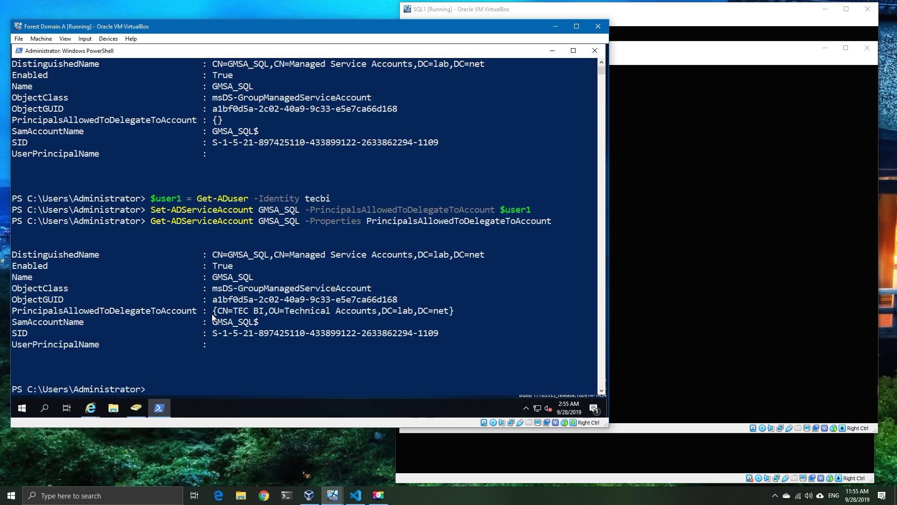
{"action": "left_click_drag", "start_coordinate": [209, 312], "coordinate": [450, 314]}
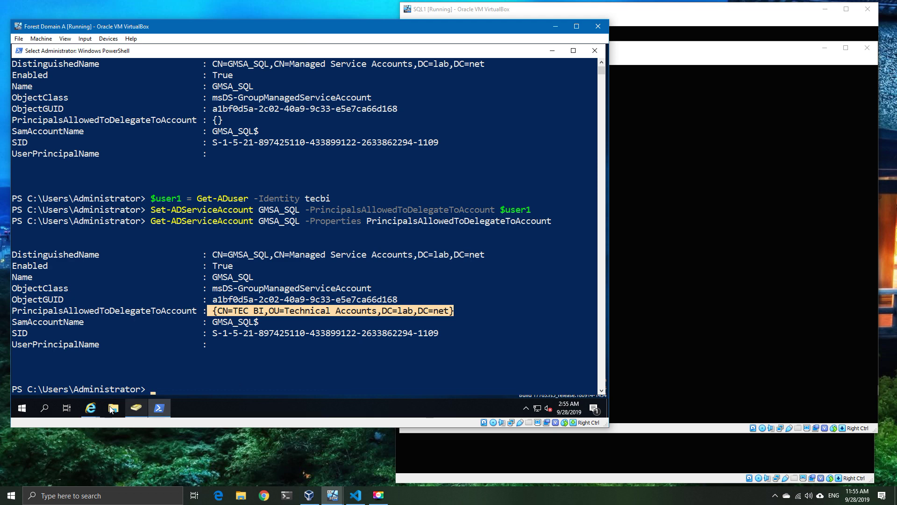
Step: Retest the Test data source on the first report server and view the login error
{"action": "left_click", "coordinate": [91, 408]}
{"action": "left_click", "coordinate": [82, 374]}
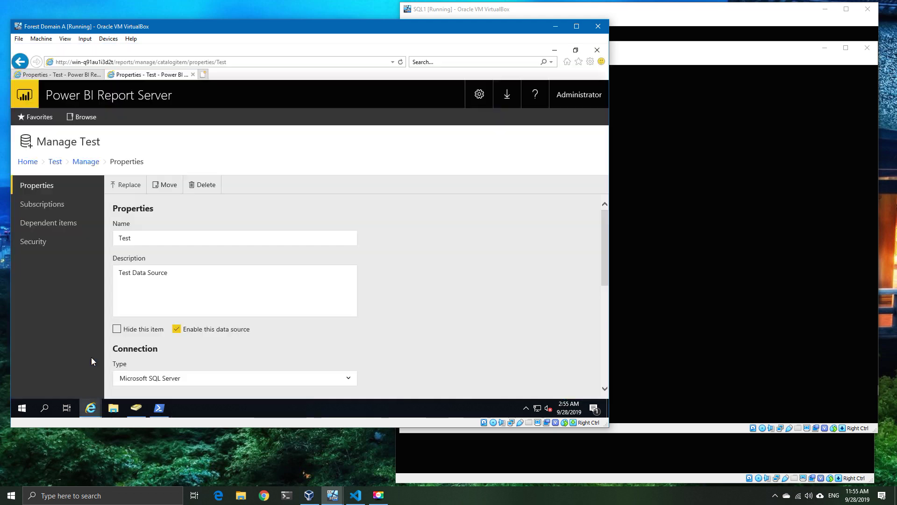
{"action": "scroll", "coordinate": [410, 294], "scroll_direction": "down", "scroll_amount": 1}
{"action": "scroll", "coordinate": [408, 295], "scroll_direction": "down", "scroll_amount": 4}
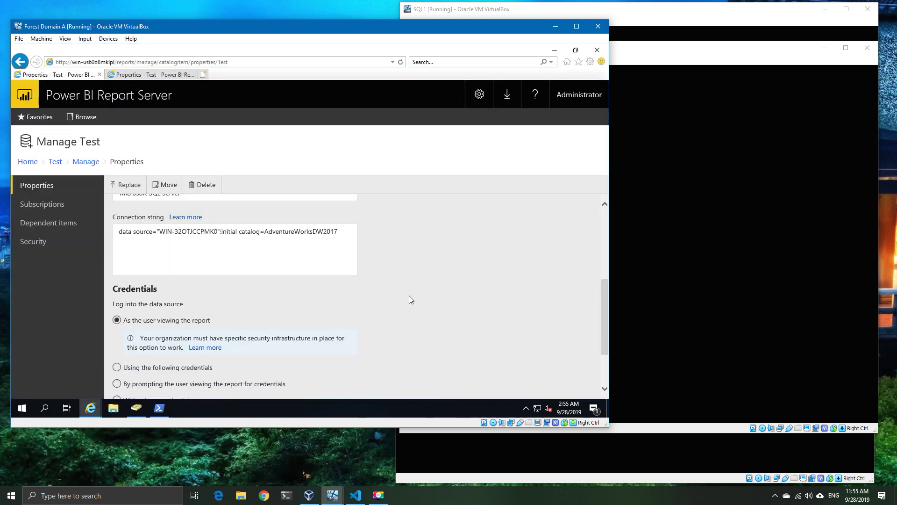
{"action": "left_click", "coordinate": [168, 359]}
{"action": "left_click", "coordinate": [198, 361]}
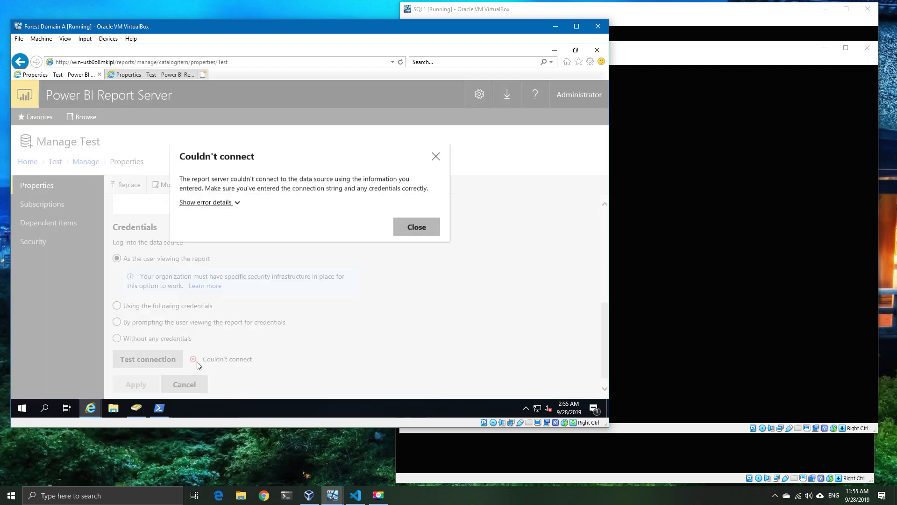
{"action": "left_click", "coordinate": [239, 206]}
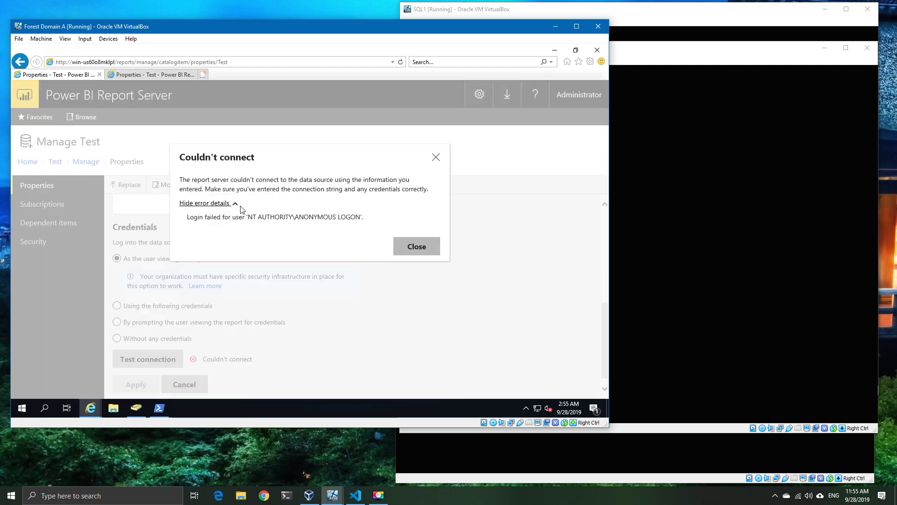
{"action": "left_click", "coordinate": [432, 248]}
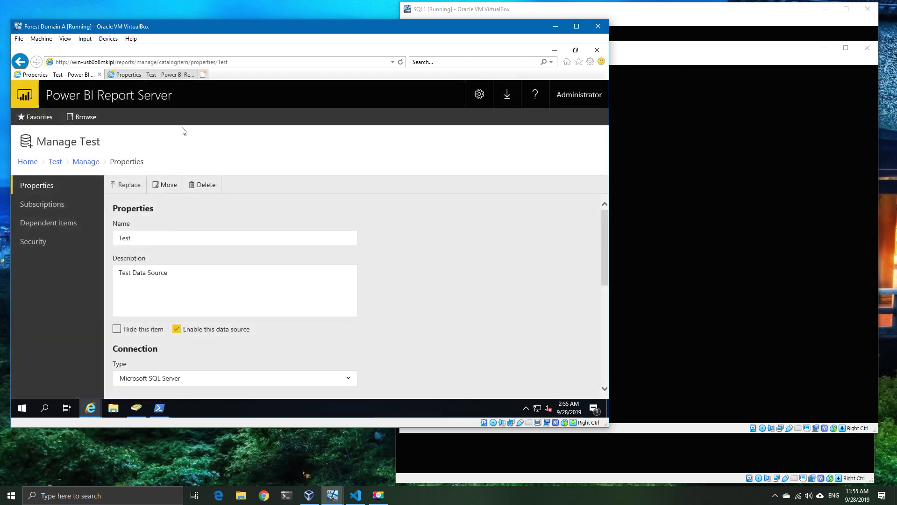
Step: Retest the Test data source on the other report server, which also fails
{"action": "left_click", "coordinate": [152, 75]}
{"action": "scroll", "coordinate": [294, 231], "scroll_direction": "down", "scroll_amount": 3}
{"action": "scroll", "coordinate": [176, 341], "scroll_direction": "down", "scroll_amount": 3}
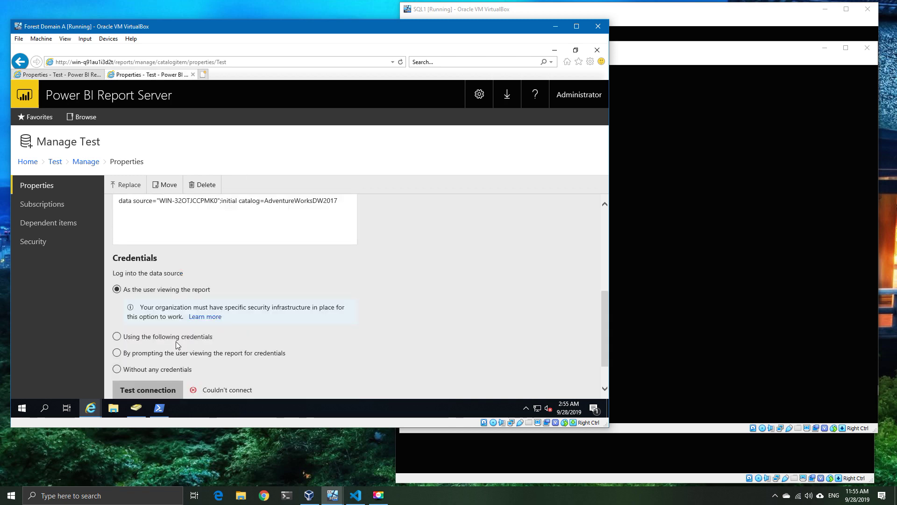
{"action": "left_click", "coordinate": [164, 345]}
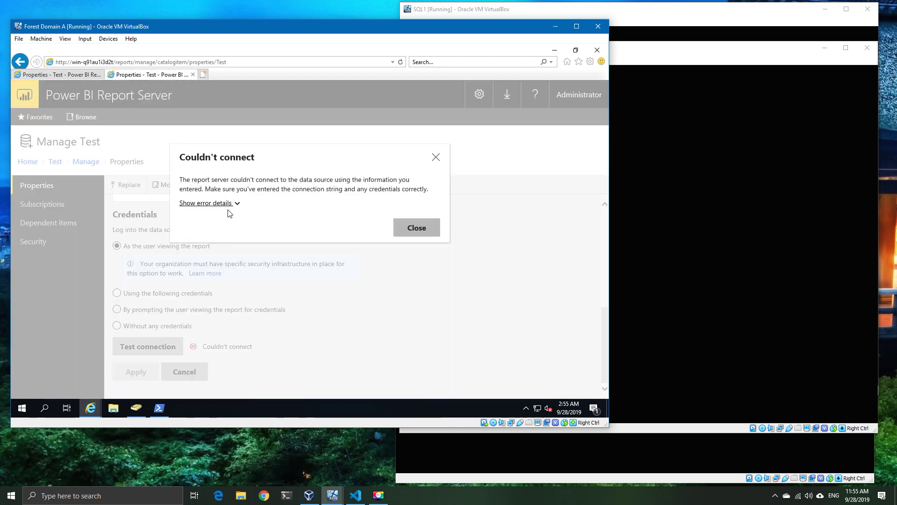
{"action": "left_click", "coordinate": [228, 205]}
{"action": "left_click", "coordinate": [228, 206]}
{"action": "left_click", "coordinate": [413, 233]}
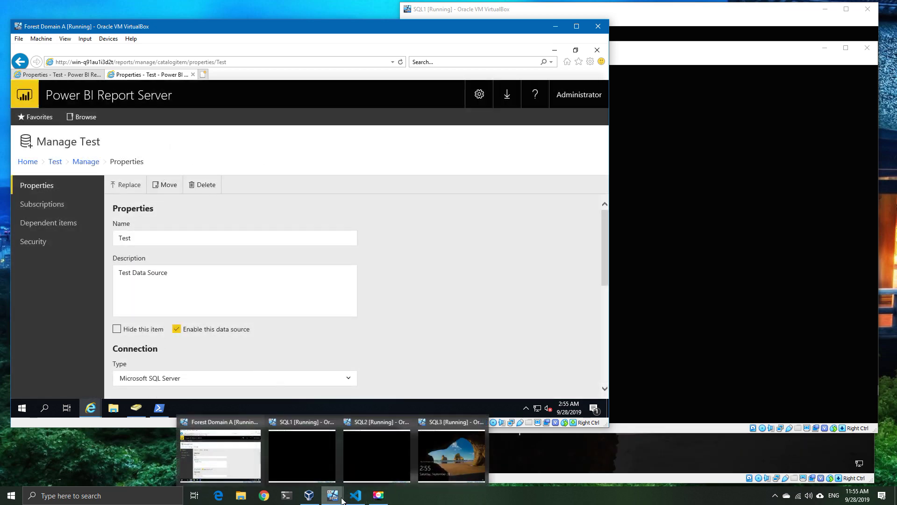
Step: Sign in to SQL3 with the administrator password and restart SQL Server (MSSQLSERVER) in Configuration Manager
{"action": "left_click", "coordinate": [443, 461]}
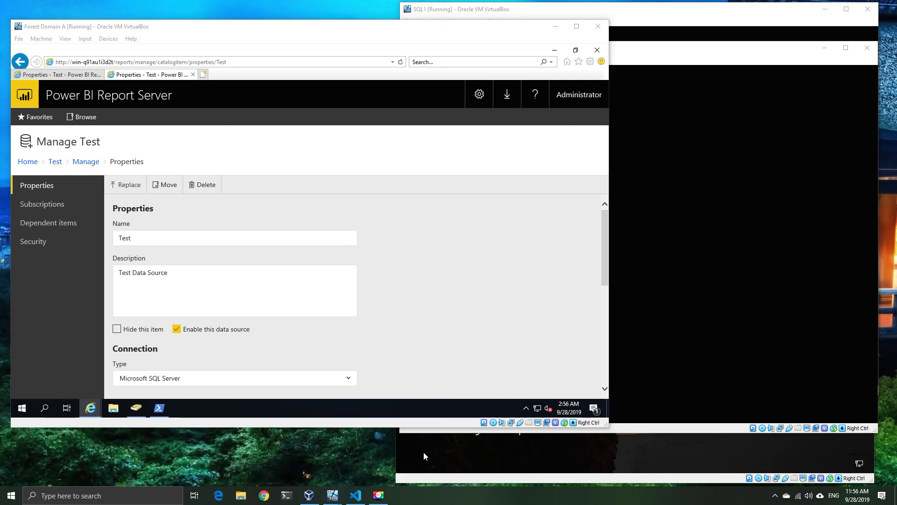
{"action": "mouse_move", "coordinate": [332, 494]}
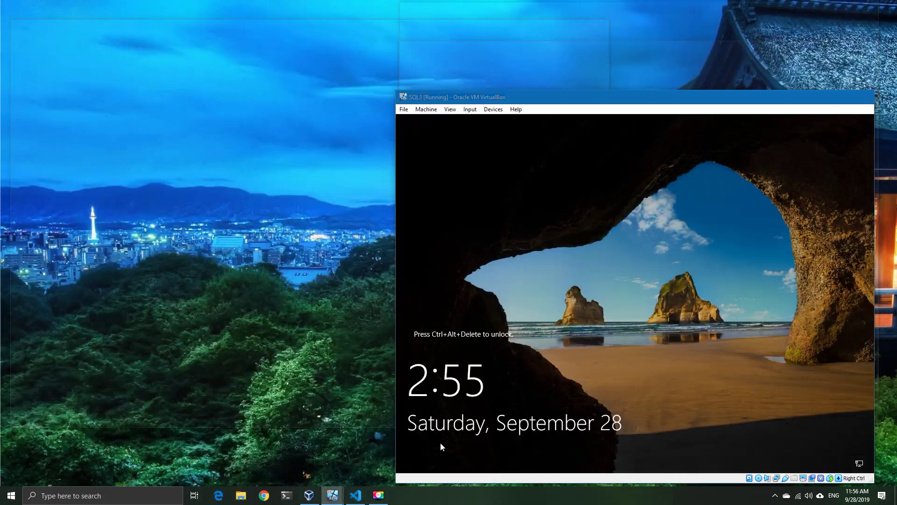
{"action": "left_click", "coordinate": [440, 442]}
{"action": "key", "text": "ctrl+alt+Delete"}
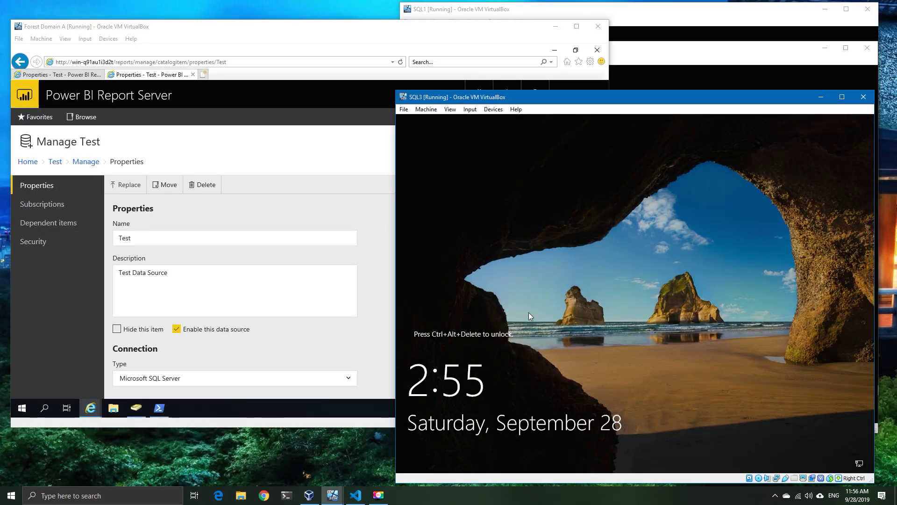
{"action": "type", "text": "*******"}
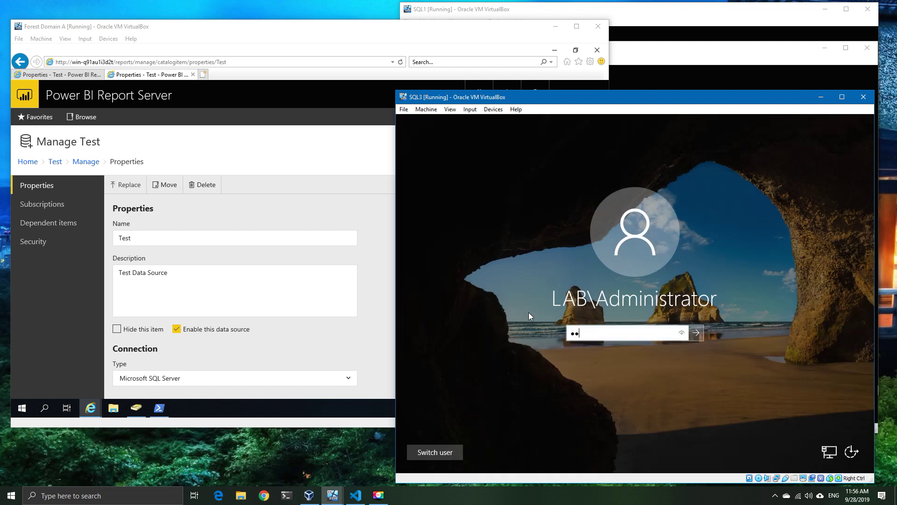
{"action": "type", "text": "******"}
{"action": "key", "text": "Return"}
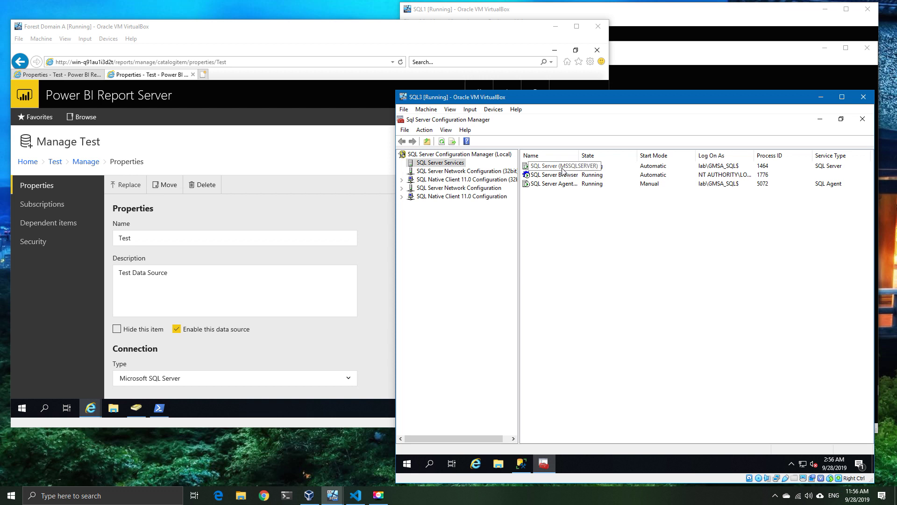
{"action": "right_click", "coordinate": [561, 168]}
{"action": "left_click", "coordinate": [594, 217]}
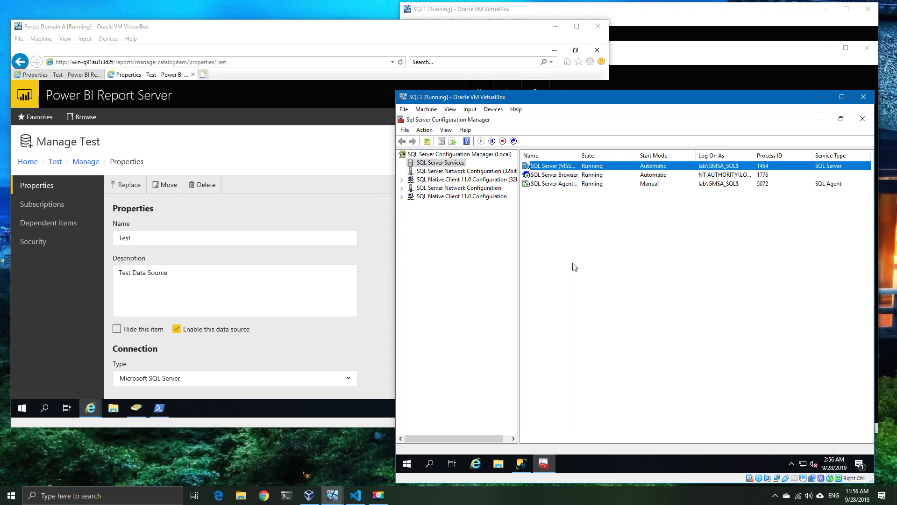
Step: Retest the first server's Test data source after the SQL restart; it still fails
{"action": "left_click", "coordinate": [820, 98]}
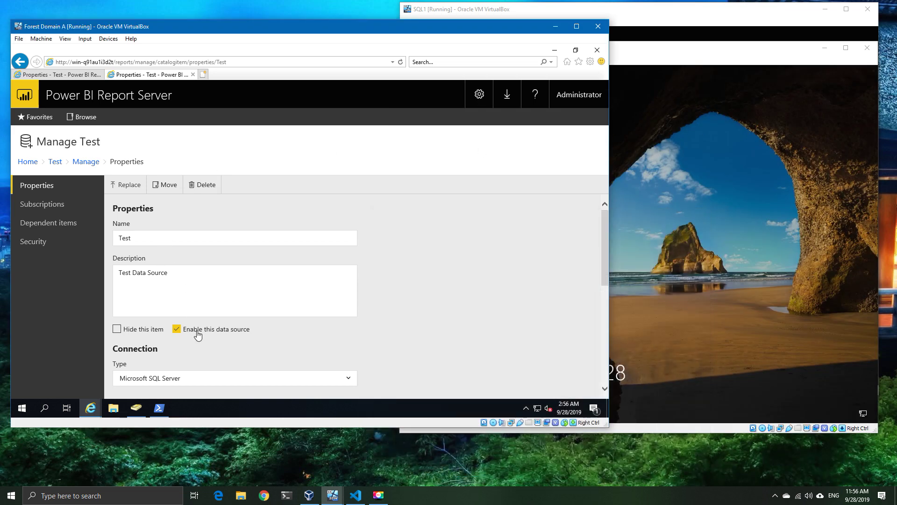
{"action": "scroll", "coordinate": [401, 314], "scroll_direction": "down", "scroll_amount": 4}
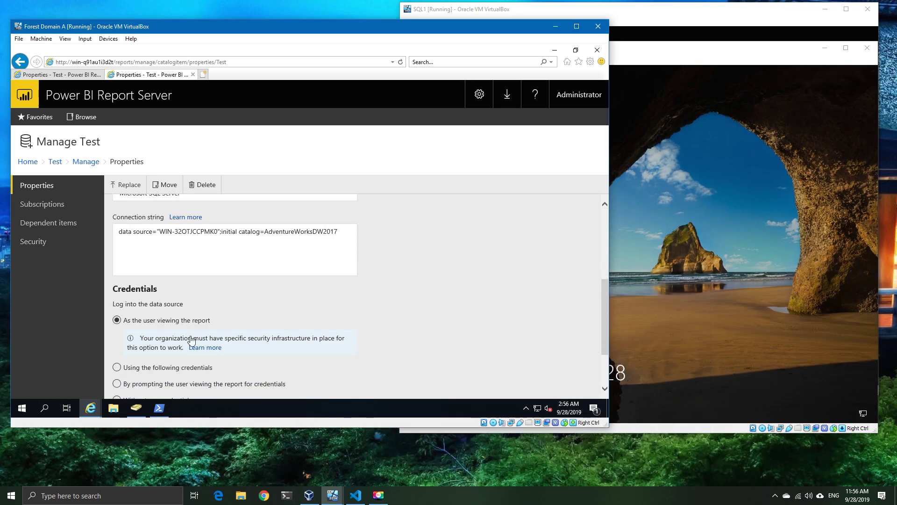
{"action": "scroll", "coordinate": [189, 337], "scroll_direction": "down", "scroll_amount": 2}
{"action": "left_click", "coordinate": [159, 347]}
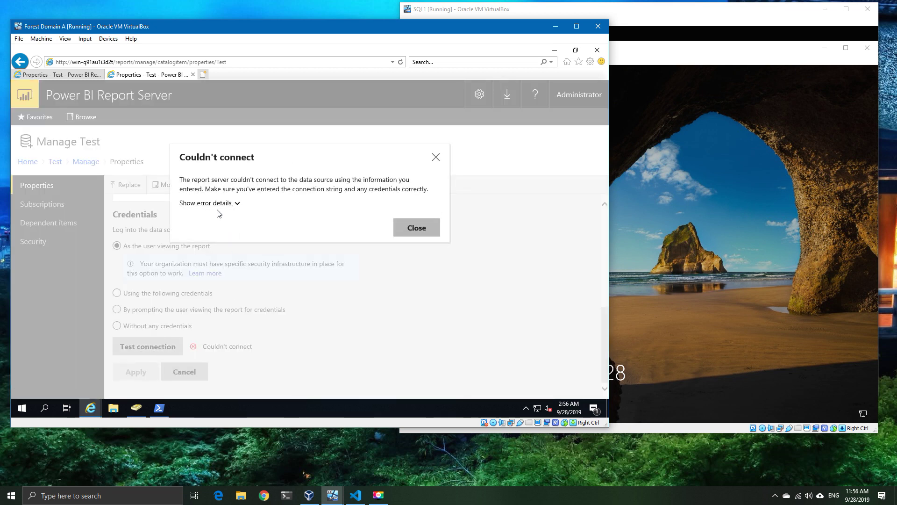
{"action": "left_click", "coordinate": [218, 205]}
{"action": "left_click", "coordinate": [217, 204]}
Step: Retest the other server's Test data source and dismiss its login failure
{"action": "left_click", "coordinate": [47, 75]}
{"action": "scroll", "coordinate": [161, 305], "scroll_direction": "down", "scroll_amount": 5}
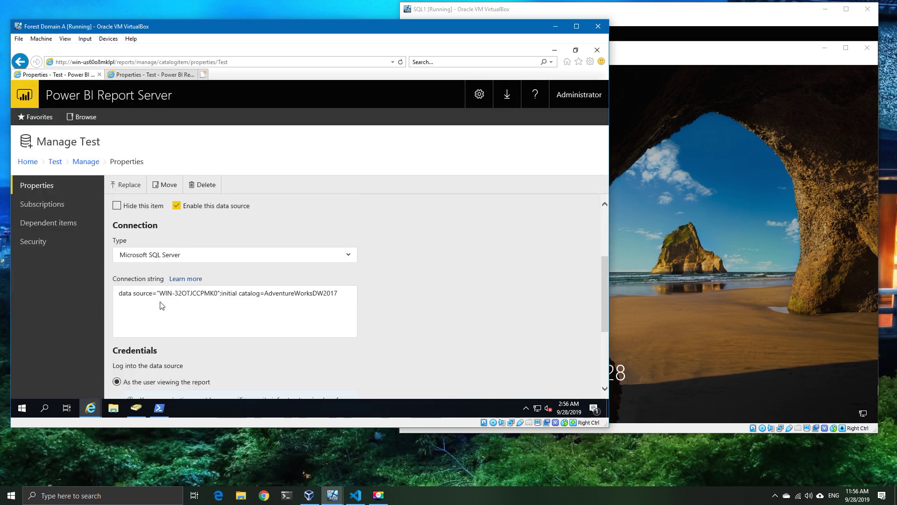
{"action": "left_click", "coordinate": [155, 346]}
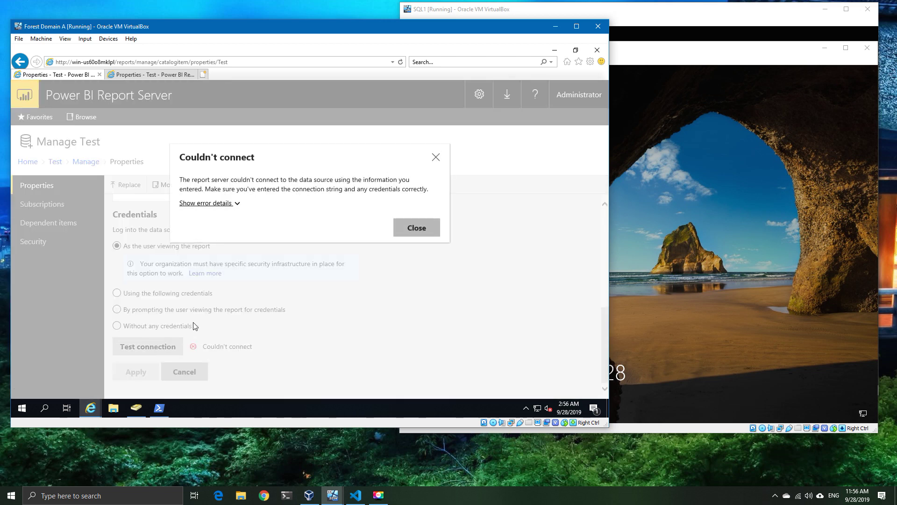
{"action": "left_click", "coordinate": [236, 205]}
{"action": "left_click", "coordinate": [236, 205]}
{"action": "left_click", "coordinate": [418, 230]}
Step: Reload the Test data source properties page and retest, getting the same login error
{"action": "scroll", "coordinate": [430, 301], "scroll_direction": "down", "scroll_amount": 5}
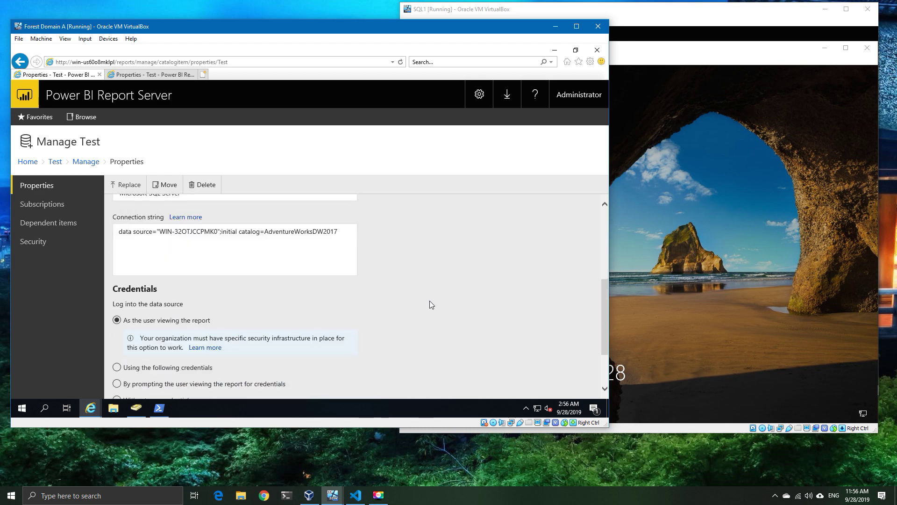
{"action": "scroll", "coordinate": [430, 301], "scroll_direction": "down", "scroll_amount": 2}
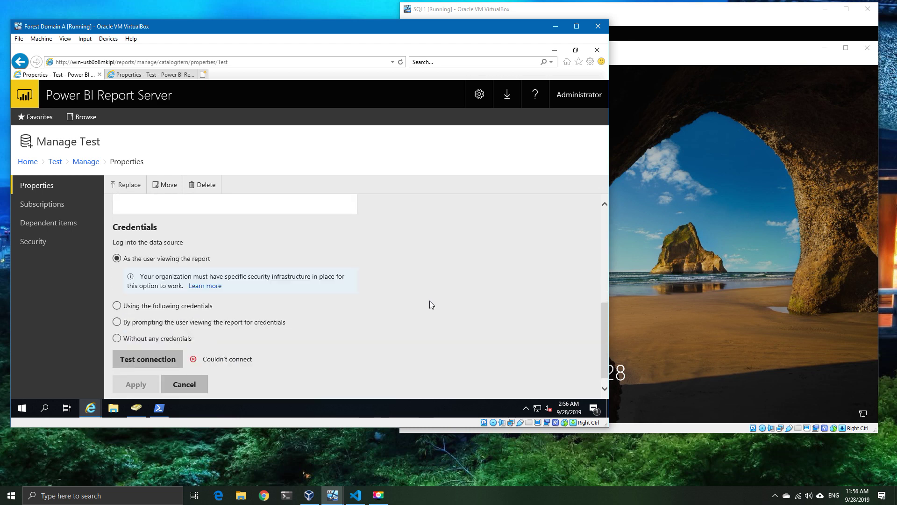
{"action": "scroll", "coordinate": [430, 305], "scroll_direction": "up", "scroll_amount": 2}
{"action": "scroll", "coordinate": [430, 304], "scroll_direction": "down", "scroll_amount": 2}
{"action": "scroll", "coordinate": [430, 305], "scroll_direction": "down", "scroll_amount": 1}
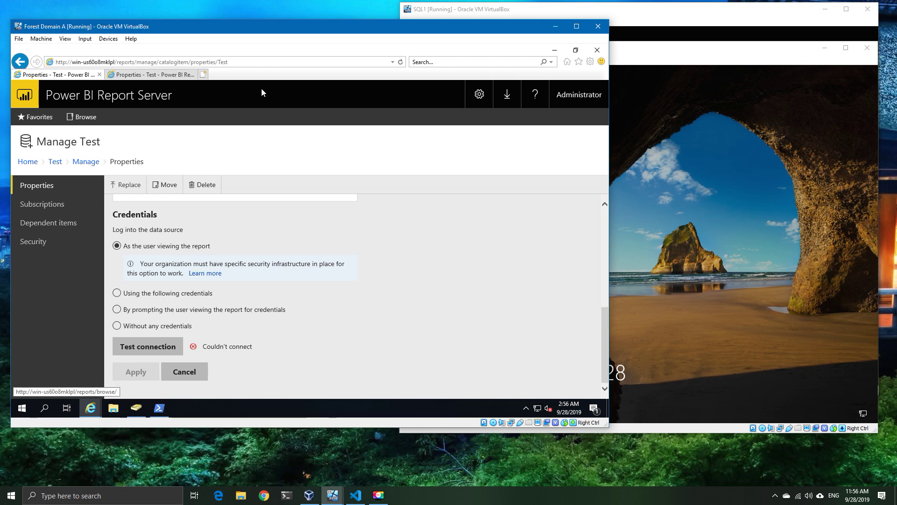
{"action": "left_click", "coordinate": [400, 62]}
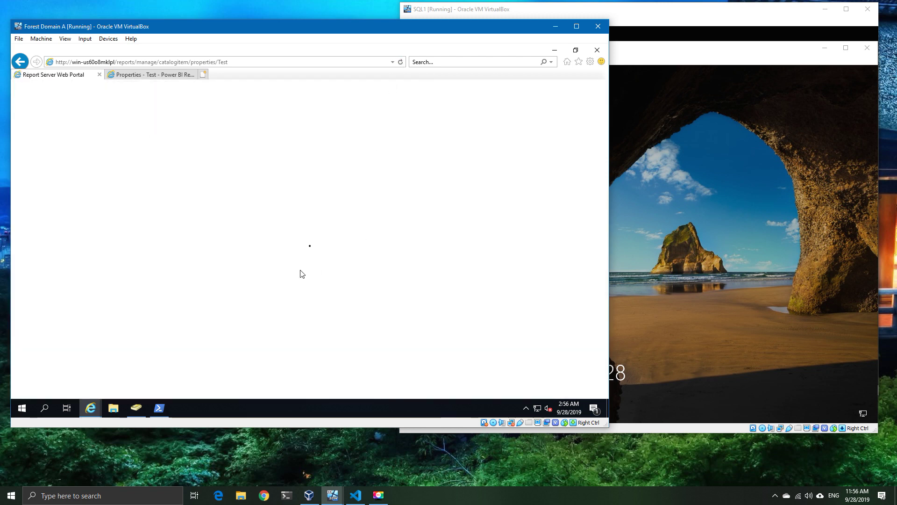
{"action": "scroll", "coordinate": [270, 340], "scroll_direction": "down", "scroll_amount": 5}
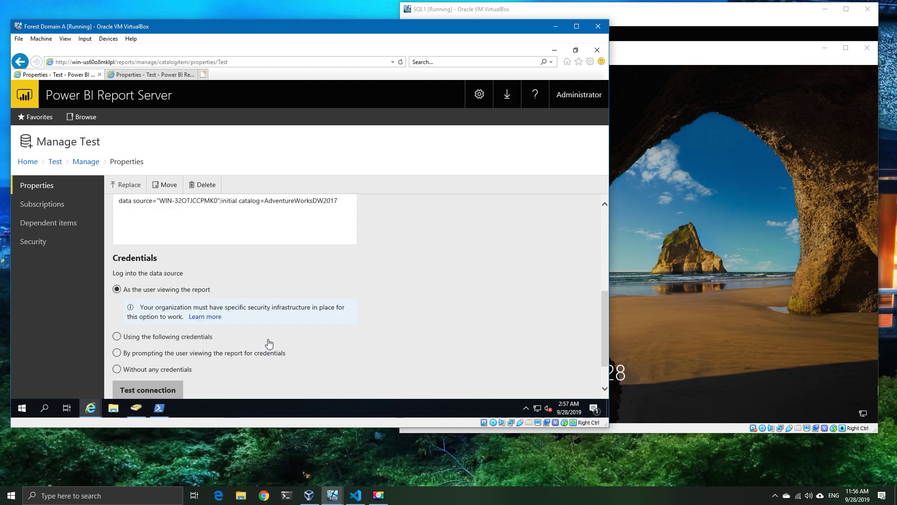
{"action": "left_click", "coordinate": [175, 351]}
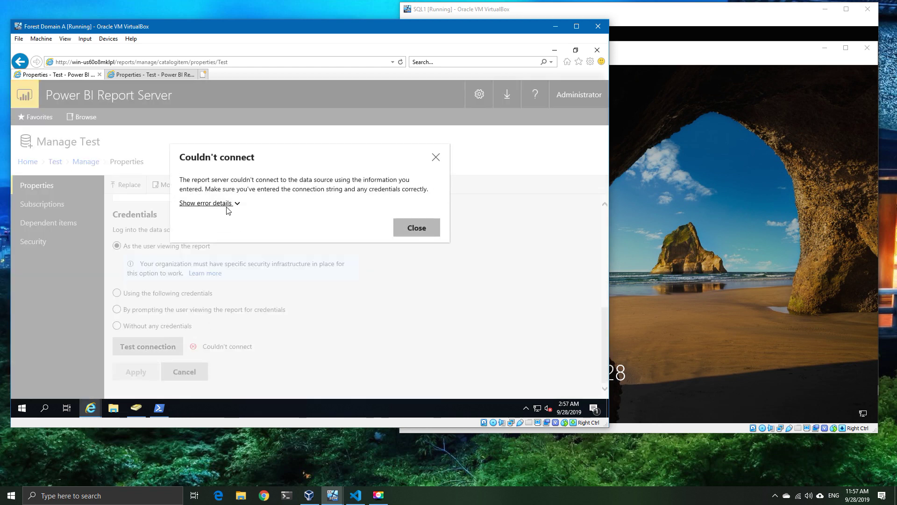
{"action": "left_click", "coordinate": [230, 205]}
{"action": "left_click", "coordinate": [231, 204]}
{"action": "key", "text": "ctrl+Tab"}
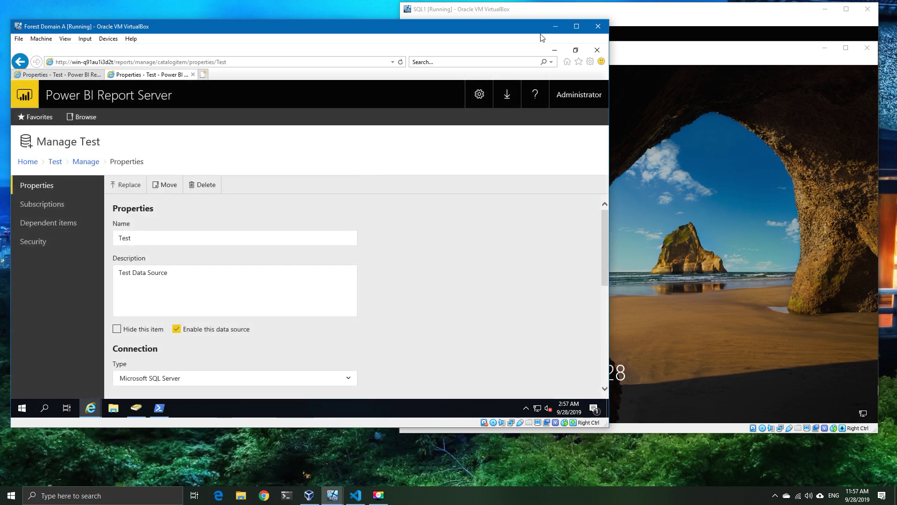
{"action": "left_click", "coordinate": [631, 56]}
Step: Sign in to the SQL2 VM with the administrator password
{"action": "key", "text": "ctrl+Delete"}
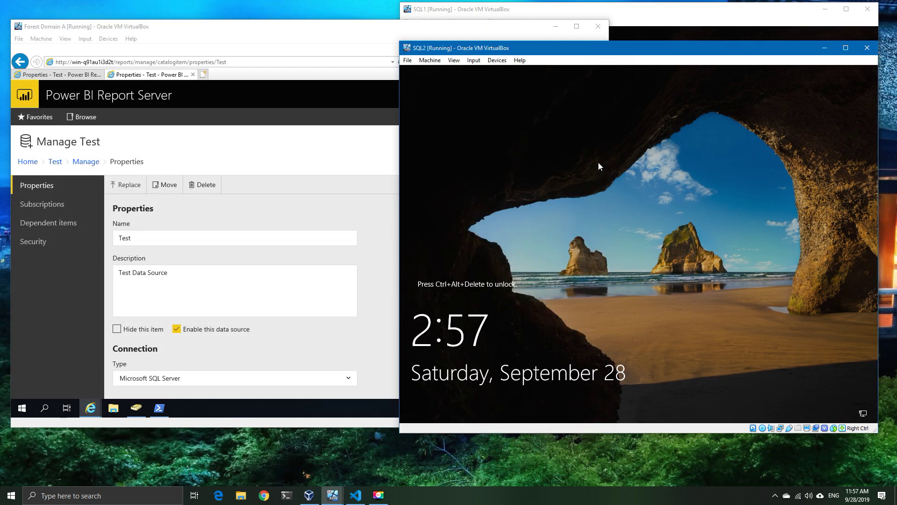
{"action": "type", "text": "Password123"}
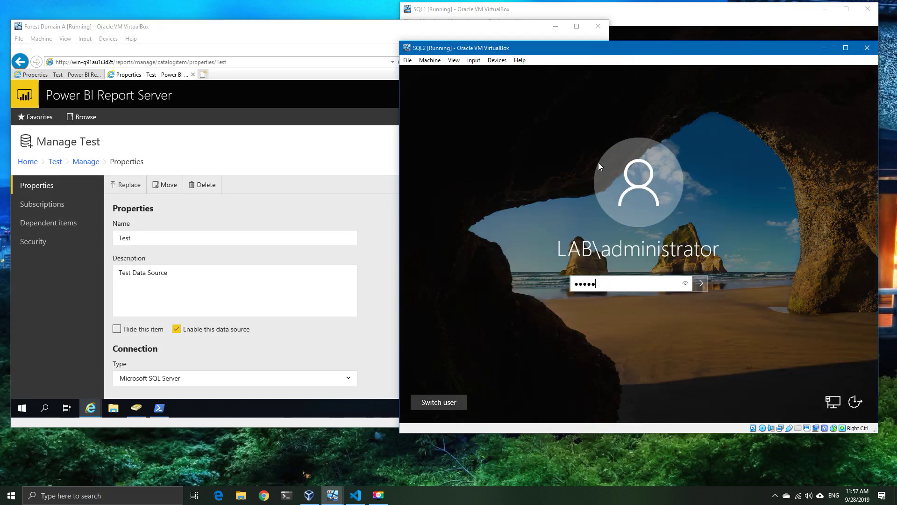
{"action": "key", "text": "Return"}
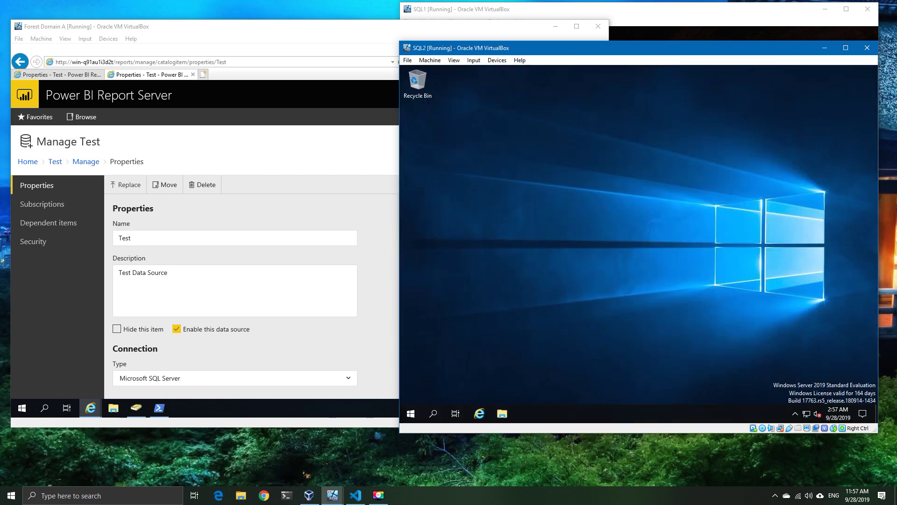
Step: In Services, check that Power BI Report Server logs on as NT SERVICE\PowerBIReportServer
{"action": "left_click", "coordinate": [411, 413]}
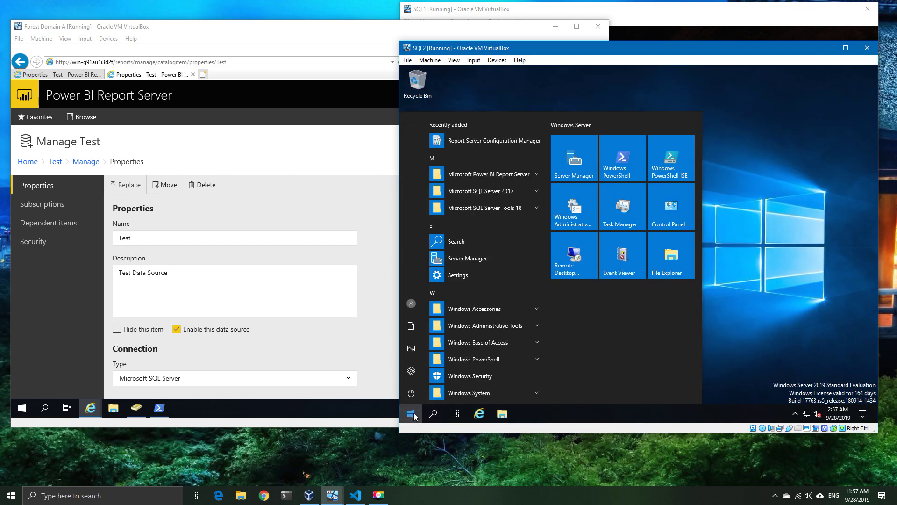
{"action": "left_click", "coordinate": [571, 206]}
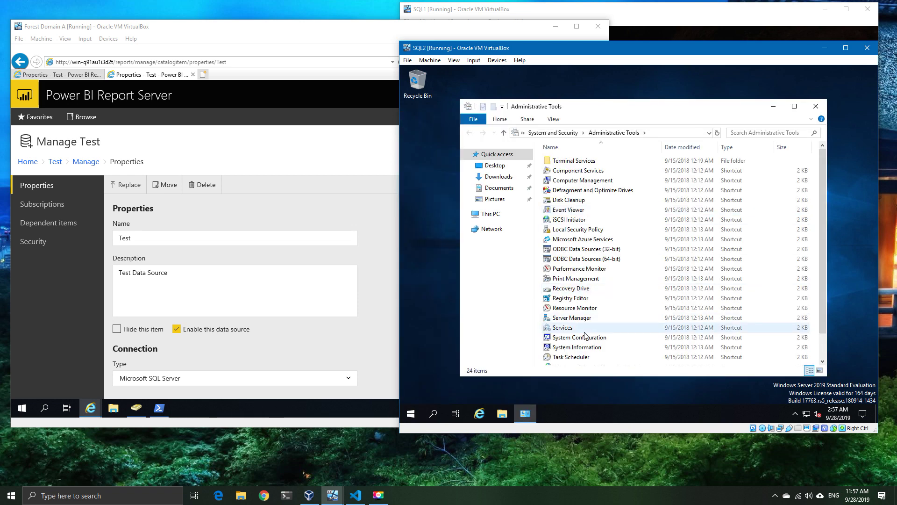
{"action": "double_click", "coordinate": [580, 329]}
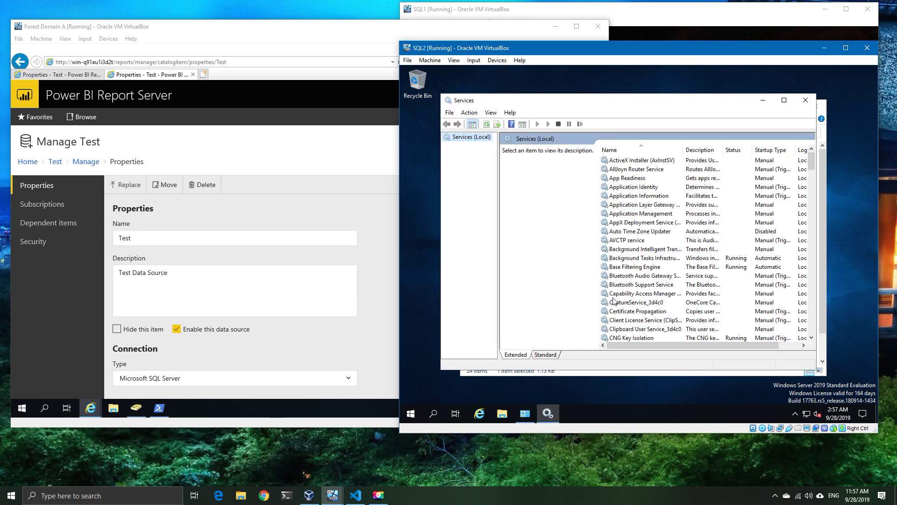
{"action": "left_click", "coordinate": [626, 286]}
{"action": "key", "text": "p"}
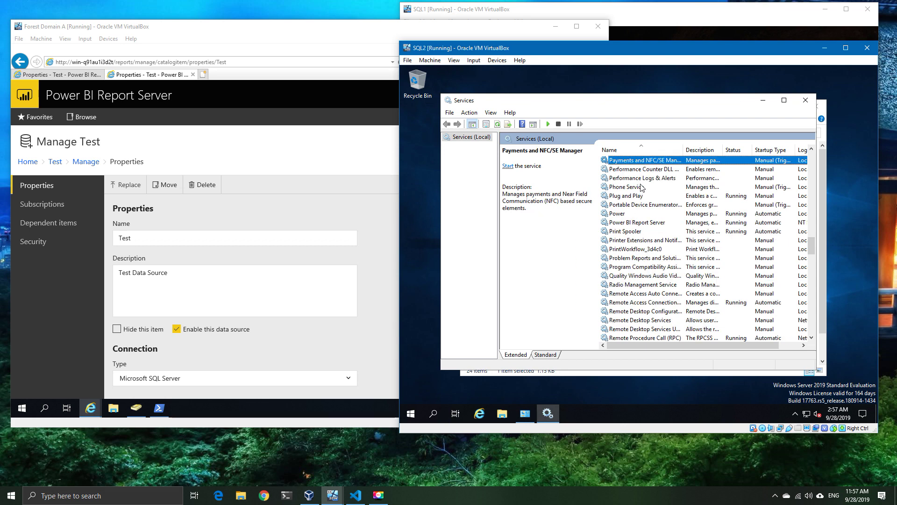
{"action": "right_click", "coordinate": [650, 224]}
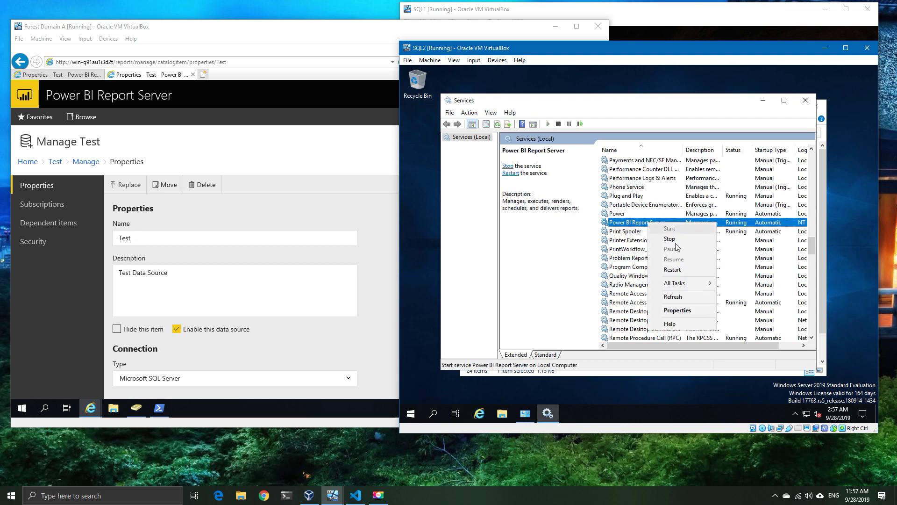
{"action": "left_click", "coordinate": [664, 346]}
{"action": "left_click_drag", "start_coordinate": [665, 346], "coordinate": [726, 345]}
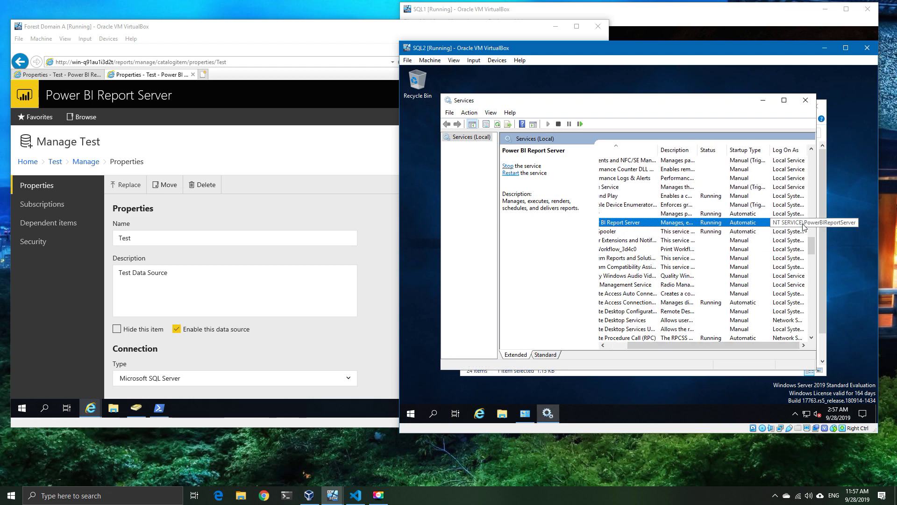
{"action": "left_click", "coordinate": [545, 19]}
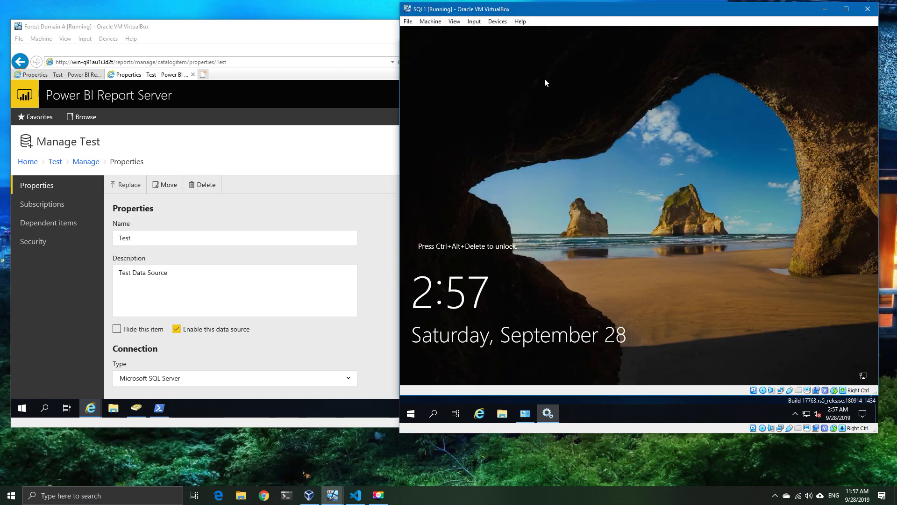
Step: Sign in to the SQL1 VM and close Report Server Configuration Manager
{"action": "key", "text": "ctrl+alt+Delete"}
{"action": "type", "text": "•••••••••"}
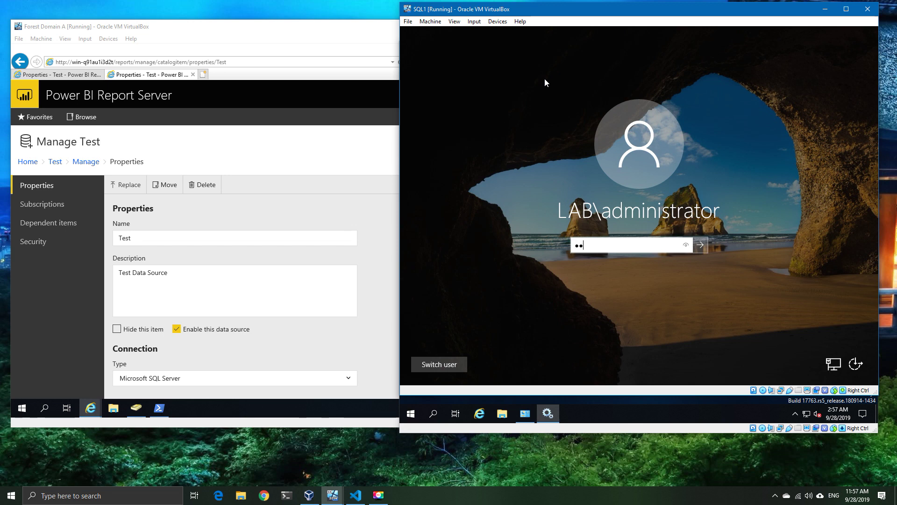
{"action": "type", "text": "•••"}
{"action": "key", "text": "Return"}
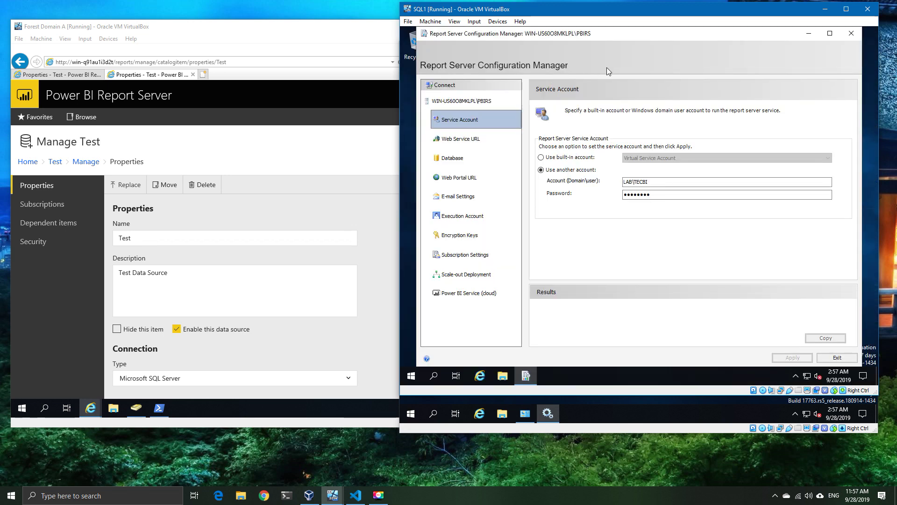
{"action": "left_click", "coordinate": [836, 358]}
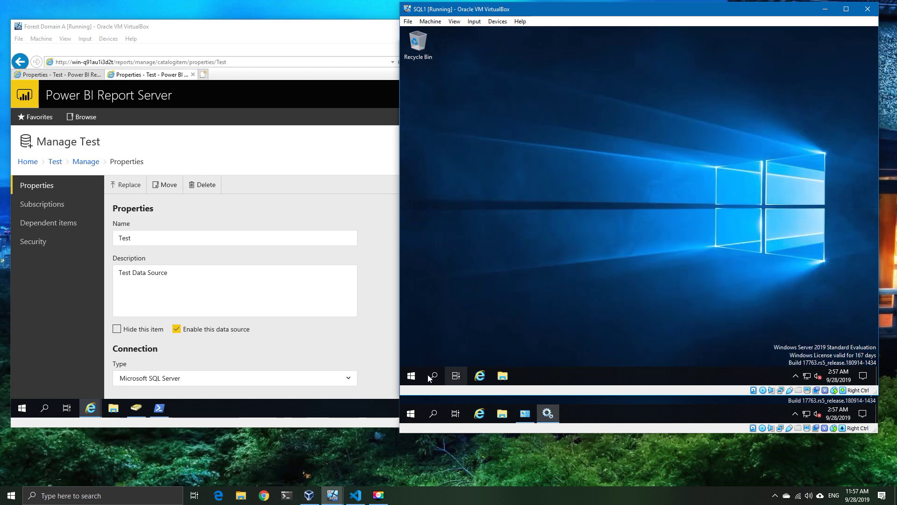
Step: Restart the Power BI Report Server service from the Services console
{"action": "left_click", "coordinate": [416, 378]}
{"action": "left_click", "coordinate": [584, 171]}
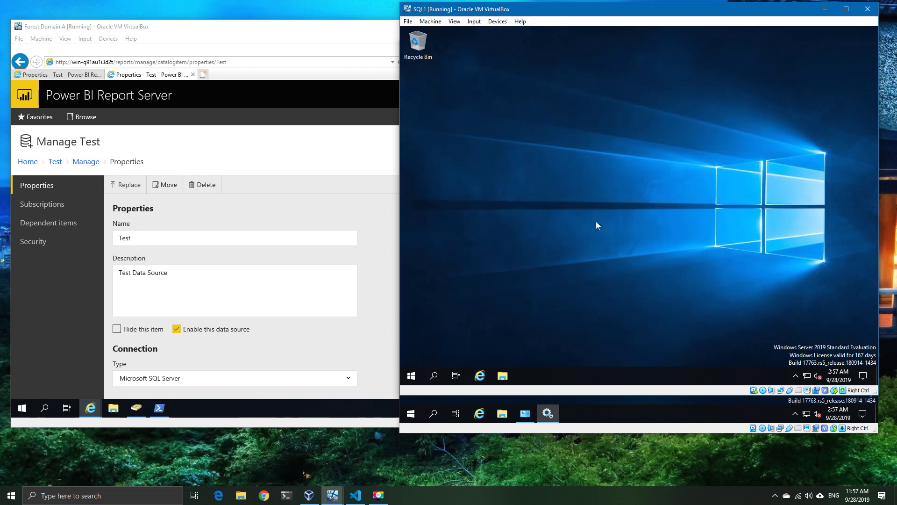
{"action": "double_click", "coordinate": [566, 289]}
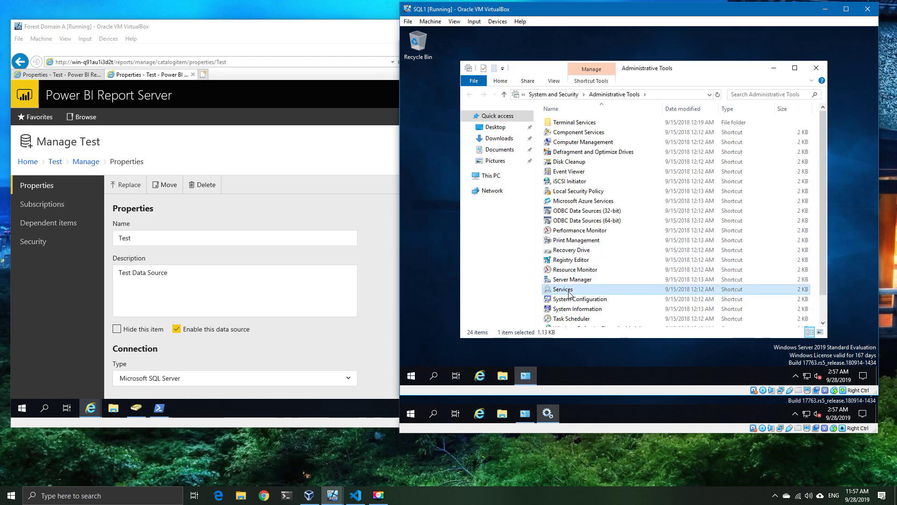
{"action": "left_click", "coordinate": [635, 178]}
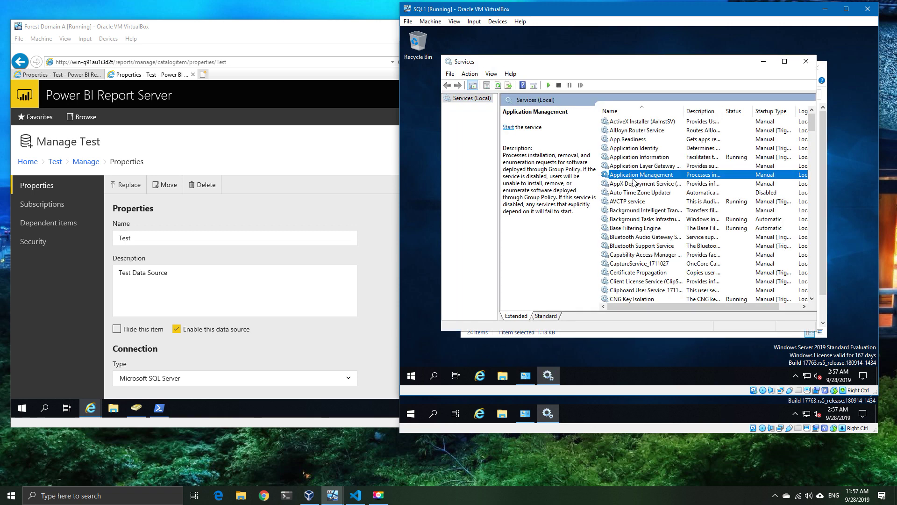
{"action": "key", "text": "p"}
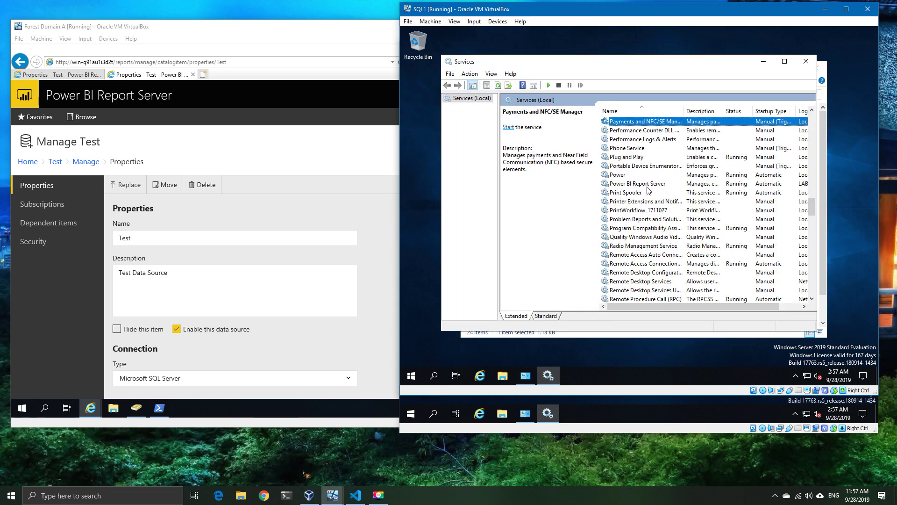
{"action": "left_click", "coordinate": [648, 185]}
{"action": "mouse_move", "coordinate": [718, 306]}
{"action": "left_mouse_down"}
{"action": "mouse_move", "coordinate": [772, 302]}
{"action": "mouse_move", "coordinate": [717, 307]}
{"action": "left_mouse_up"}
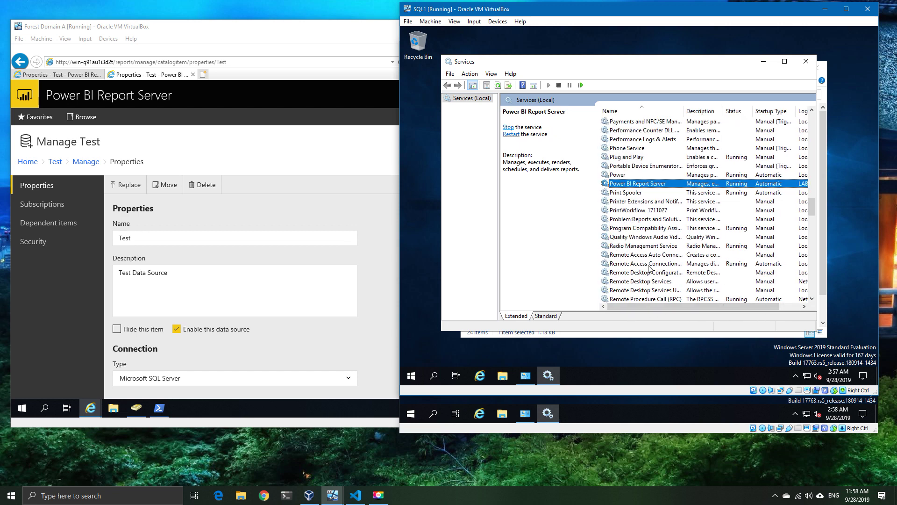
{"action": "right_click", "coordinate": [639, 188]}
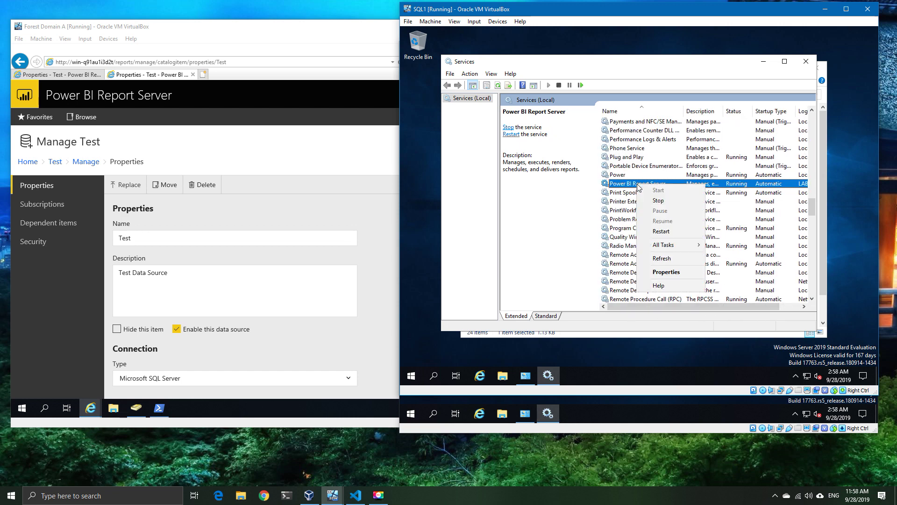
{"action": "left_click", "coordinate": [674, 235]}
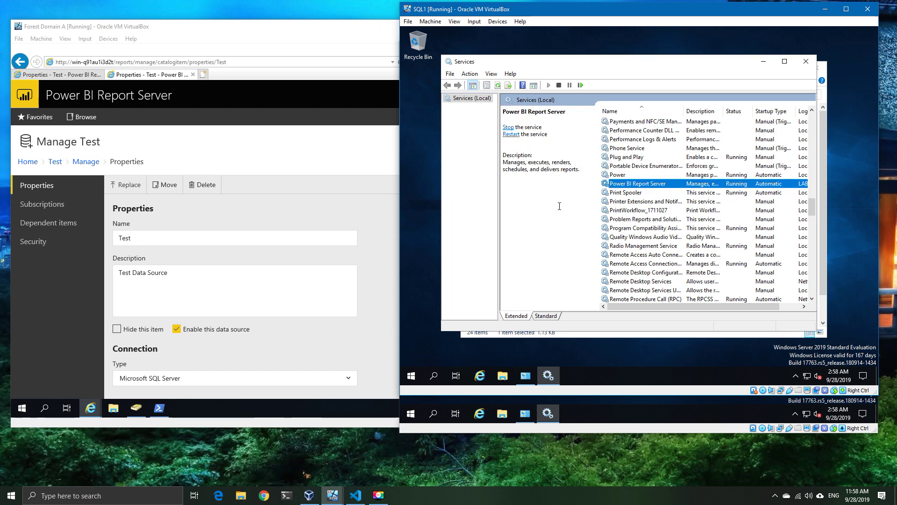
Step: Reload the first server's Test data source page and test it; the connection succeeds
{"action": "left_click", "coordinate": [288, 39]}
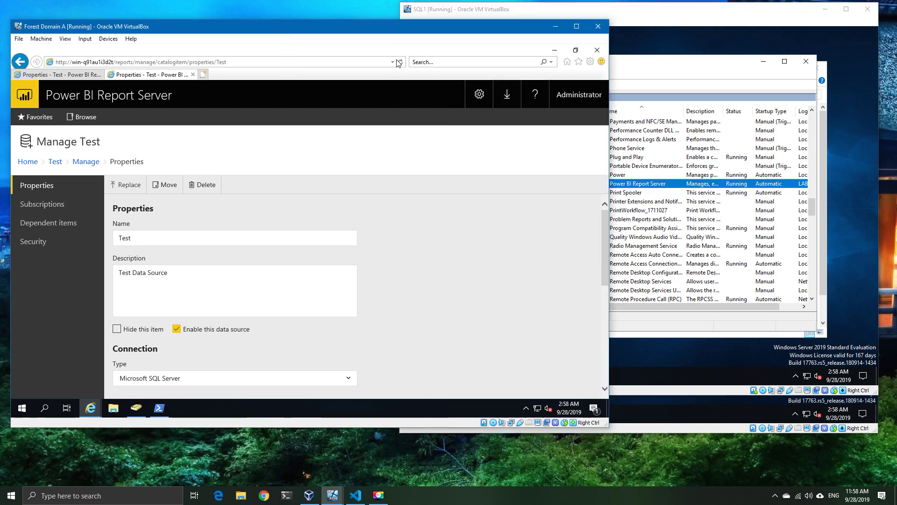
{"action": "left_click", "coordinate": [401, 63]}
{"action": "left_click", "coordinate": [93, 75]}
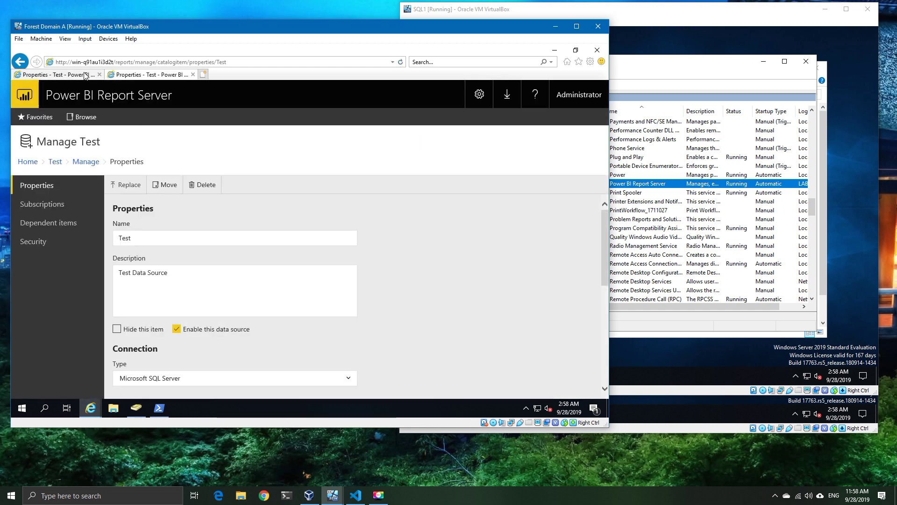
{"action": "left_click", "coordinate": [401, 63]}
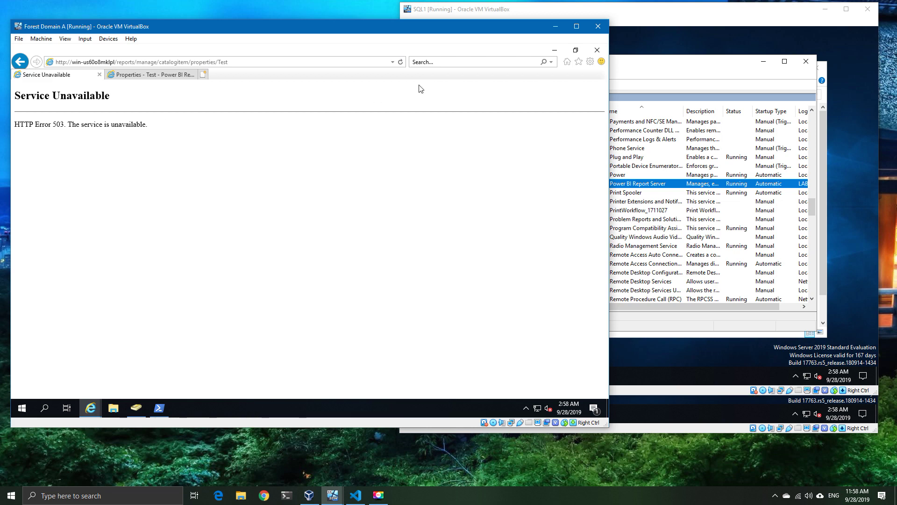
{"action": "left_click", "coordinate": [400, 62]}
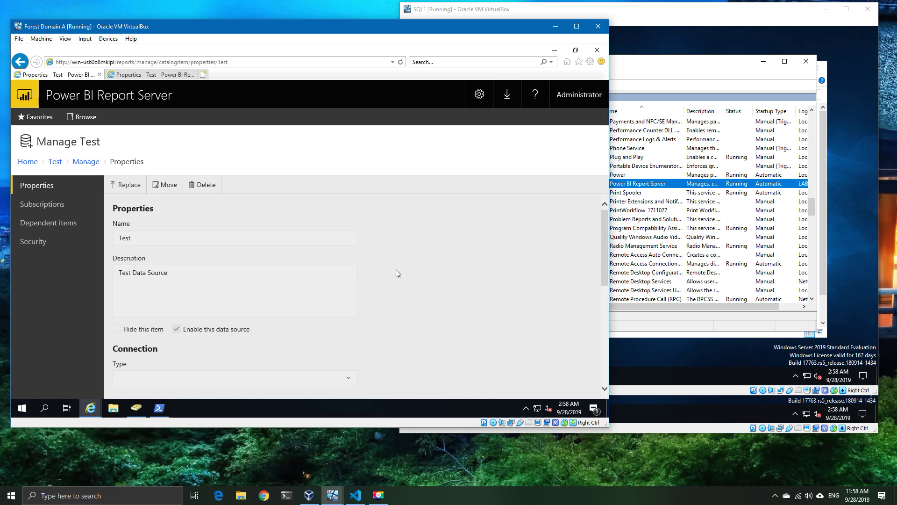
{"action": "scroll", "coordinate": [396, 270], "scroll_direction": "down", "scroll_amount": 2}
{"action": "scroll", "coordinate": [396, 270], "scroll_direction": "down", "scroll_amount": 3}
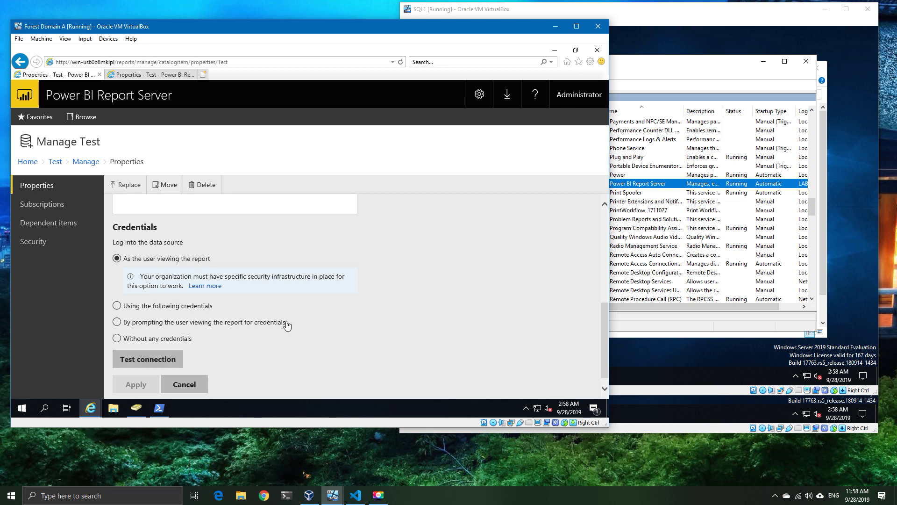
{"action": "left_click", "coordinate": [164, 360]}
{"action": "left_click_drag", "start_coordinate": [276, 360], "coordinate": [199, 360]}
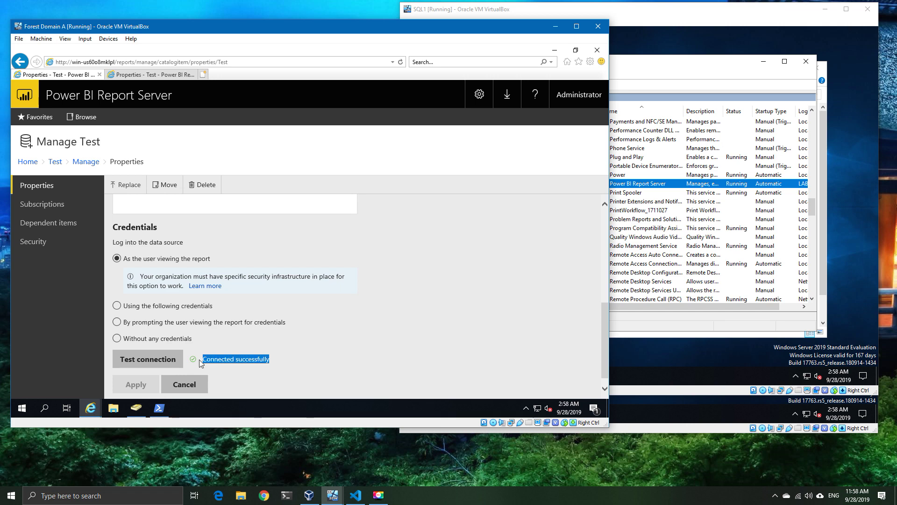
{"action": "left_click", "coordinate": [309, 349]}
Step: Test the other server's Test data source, which still fails, then minimize the browser
{"action": "left_click", "coordinate": [140, 74]}
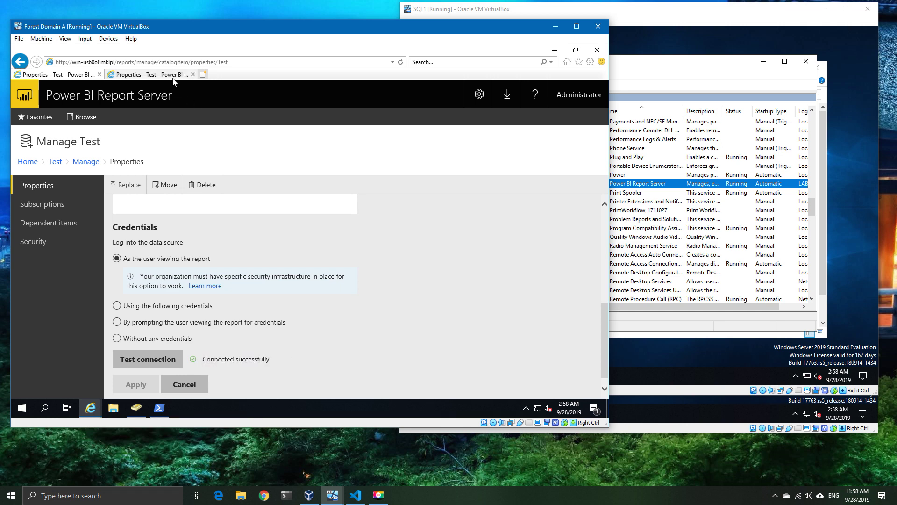
{"action": "scroll", "coordinate": [280, 322], "scroll_direction": "down", "scroll_amount": 5}
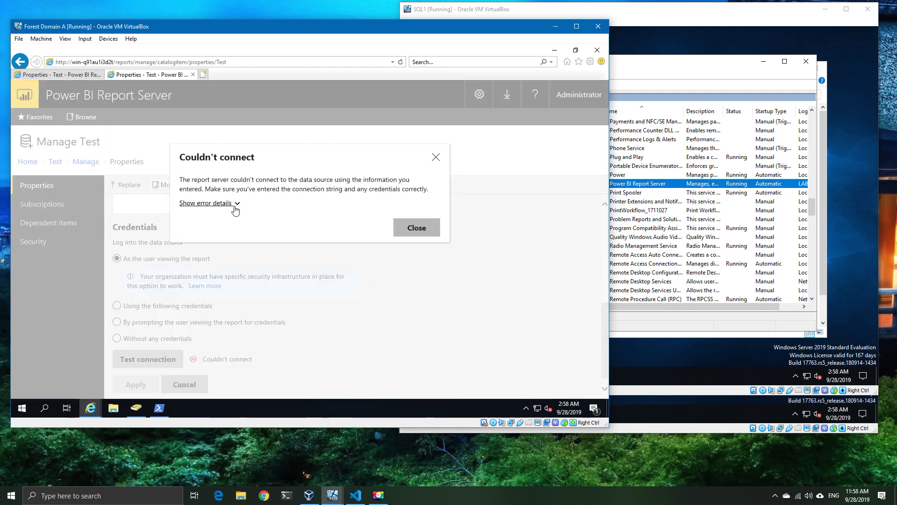
{"action": "left_click", "coordinate": [233, 205]}
{"action": "left_click", "coordinate": [234, 202]}
{"action": "left_click", "coordinate": [415, 229]}
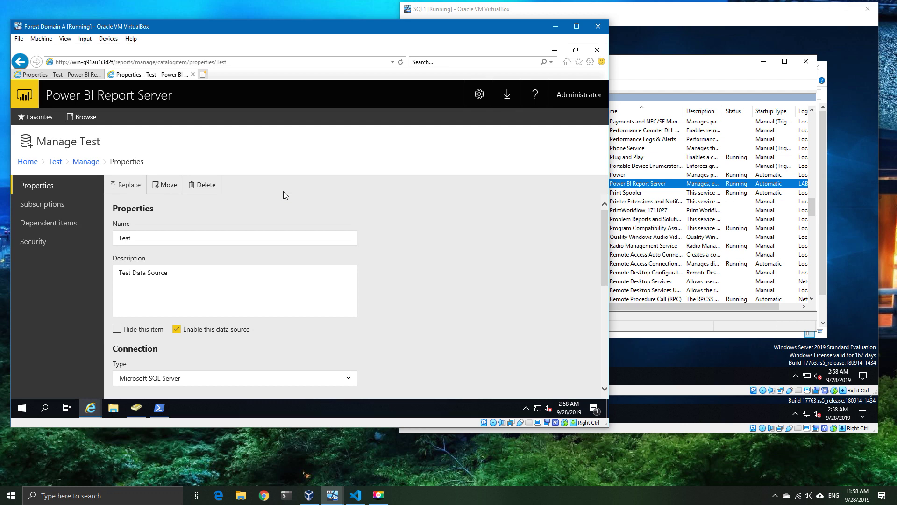
{"action": "left_click", "coordinate": [554, 51]}
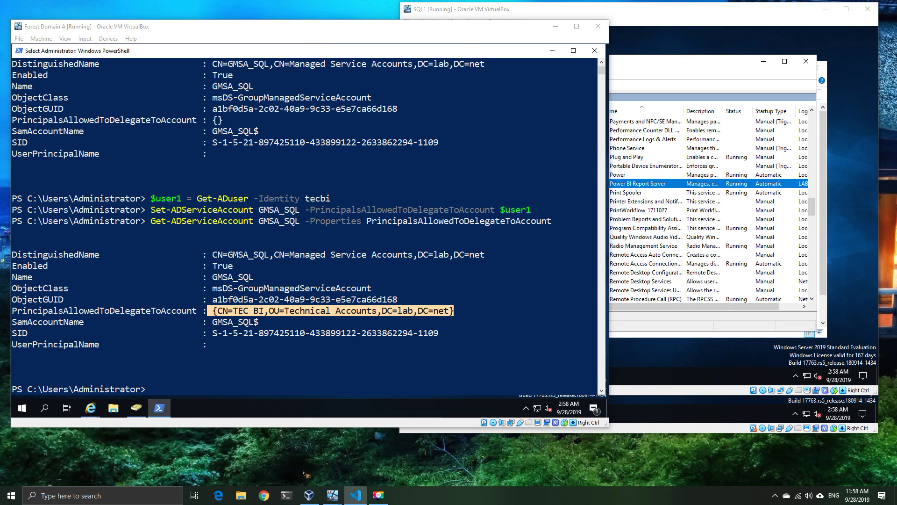
{"action": "left_click", "coordinate": [294, 57]}
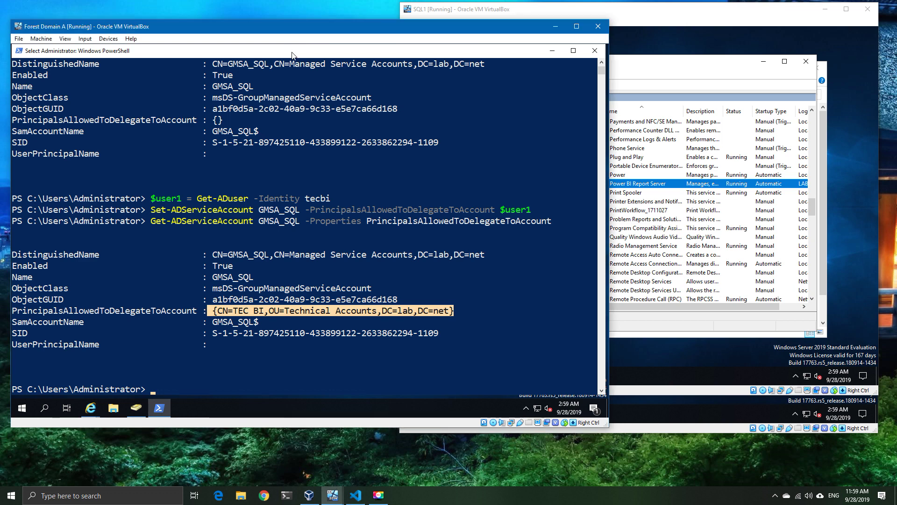
{"action": "left_click", "coordinate": [310, 297]}
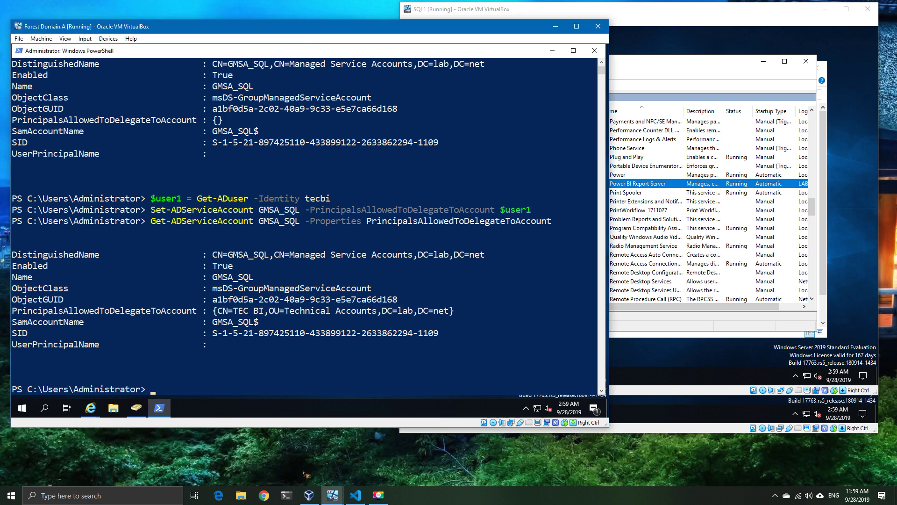
Step: Store the WIN-Q91AU1I3D2T computer in $computer with Get-ADComputer
{"action": "key", "text": "alt+Tab"}
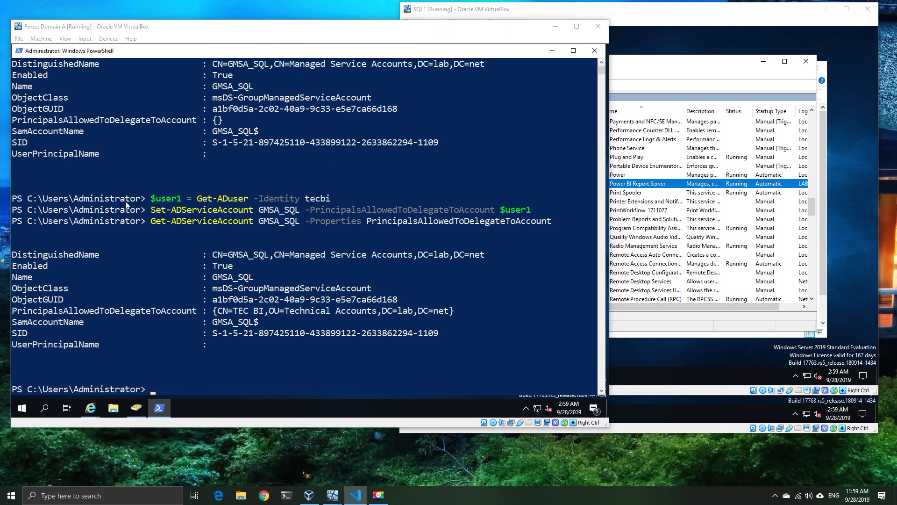
{"action": "right_click", "coordinate": [202, 220]}
{"action": "key", "text": "Return"}
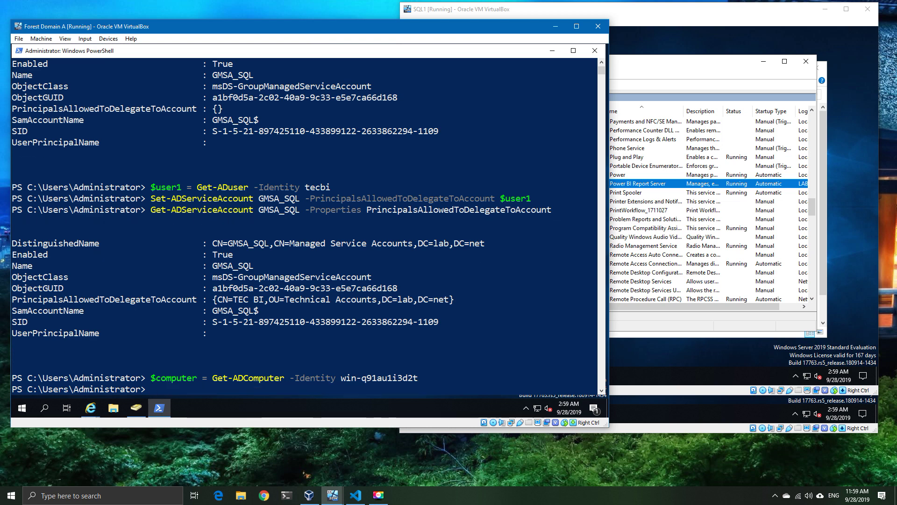
Step: Set GMSA_SQL's PrincipalsAllowedToDelegateToAccount to $computer and confirm it with Get-ADServiceAccount
{"action": "key", "text": "alt+Tab"}
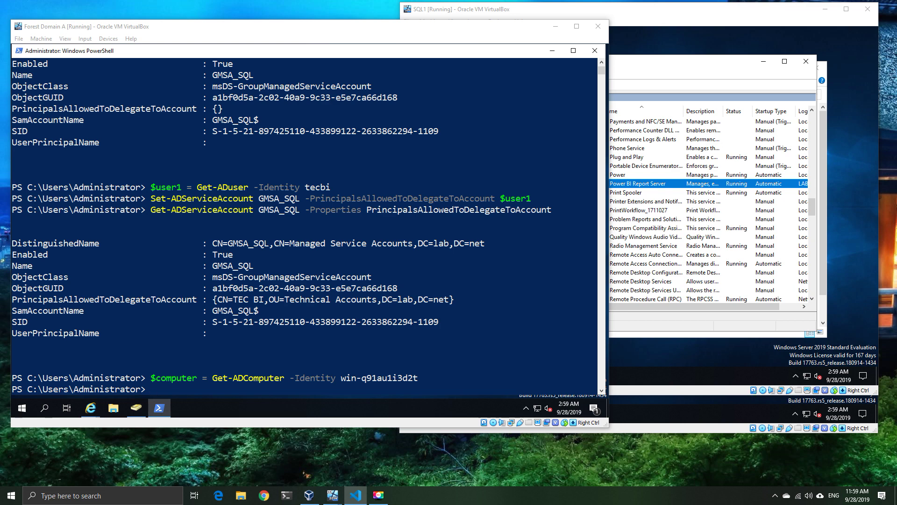
{"action": "left_click", "coordinate": [204, 275]}
{"action": "right_click", "coordinate": [204, 275]}
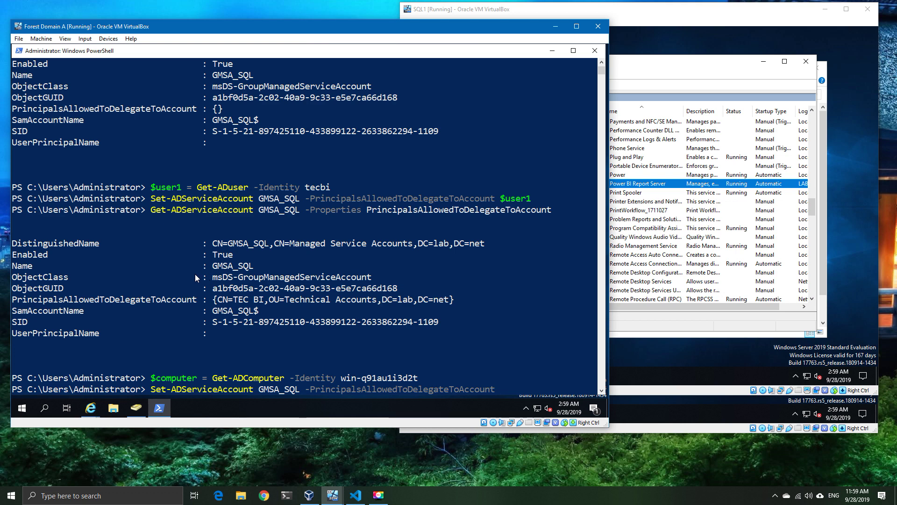
{"action": "type", "text": "$computer"}
{"action": "key", "text": "Return"}
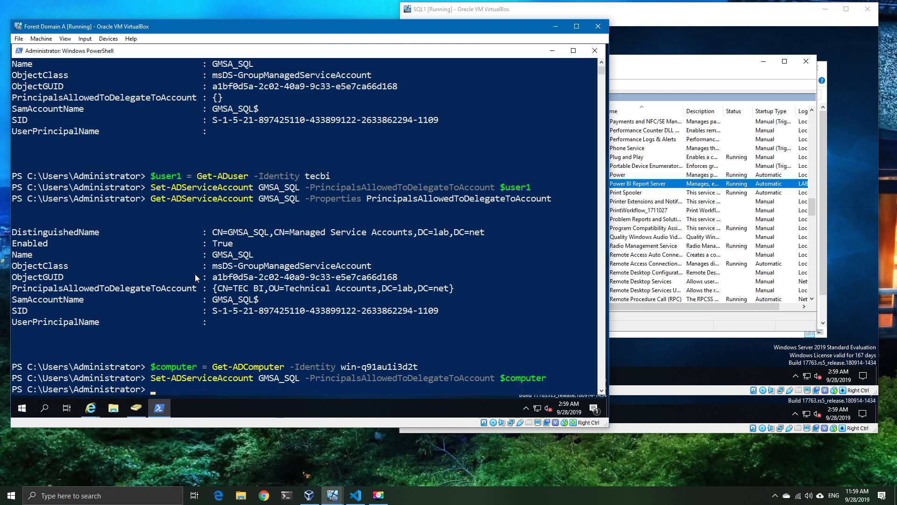
{"action": "key", "text": "Up"}
{"action": "key", "text": "Up"}
{"action": "key", "text": "Up"}
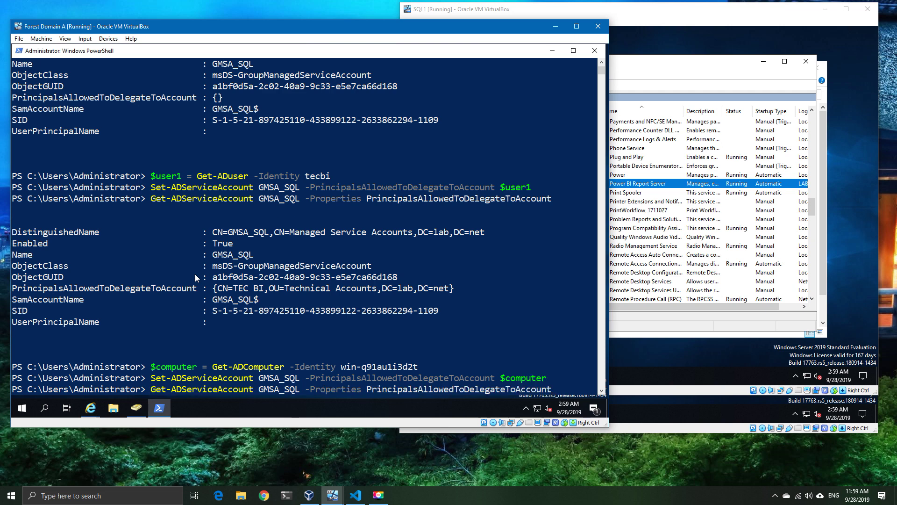
{"action": "key", "text": "Return"}
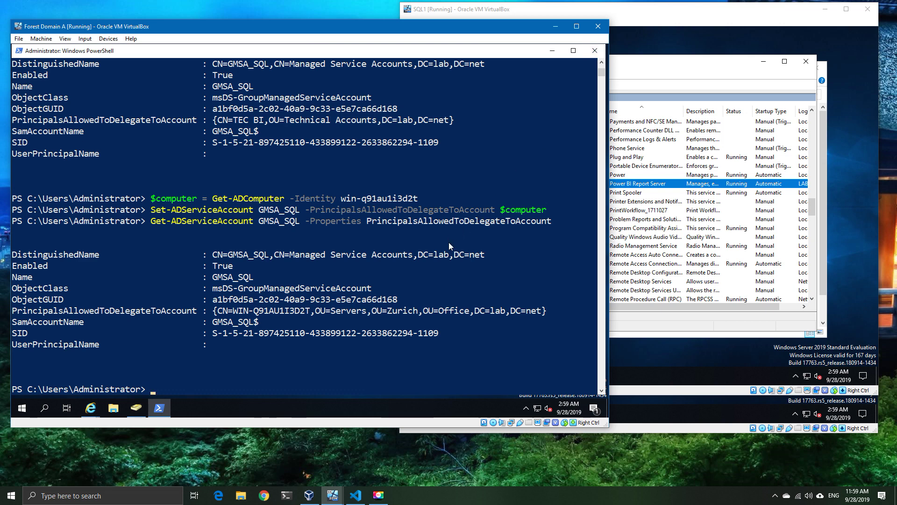
Step: Restart Power BI Report Server in SQL2's Services console, then return to the second server's data source page
{"action": "mouse_move", "coordinate": [333, 495]}
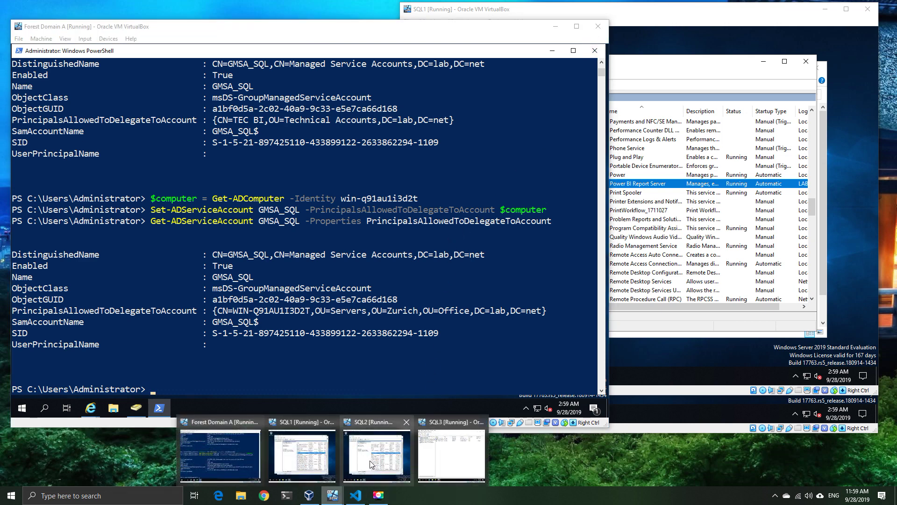
{"action": "left_click", "coordinate": [371, 459]}
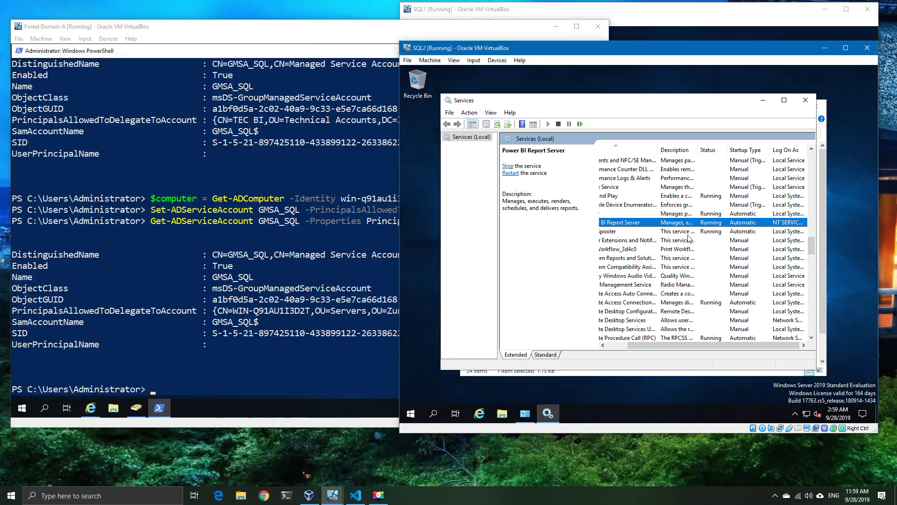
{"action": "right_click", "coordinate": [696, 223]}
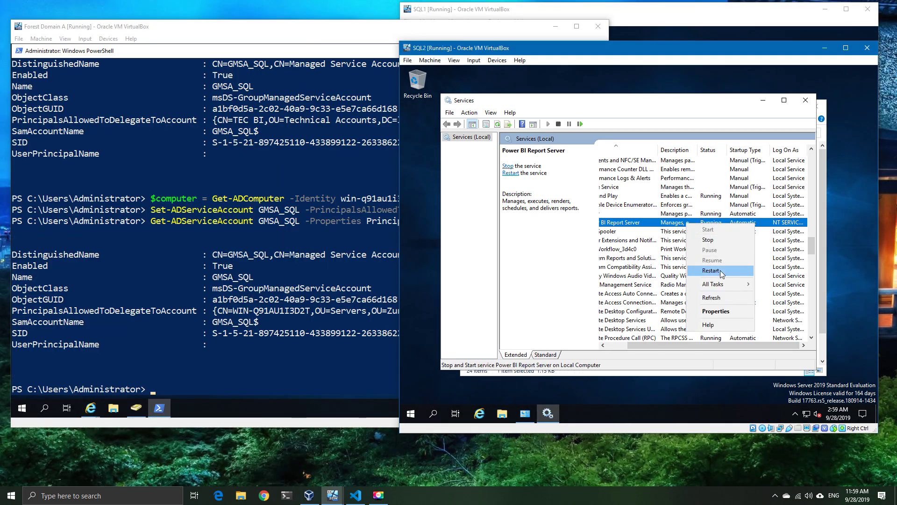
{"action": "left_click", "coordinate": [705, 271]}
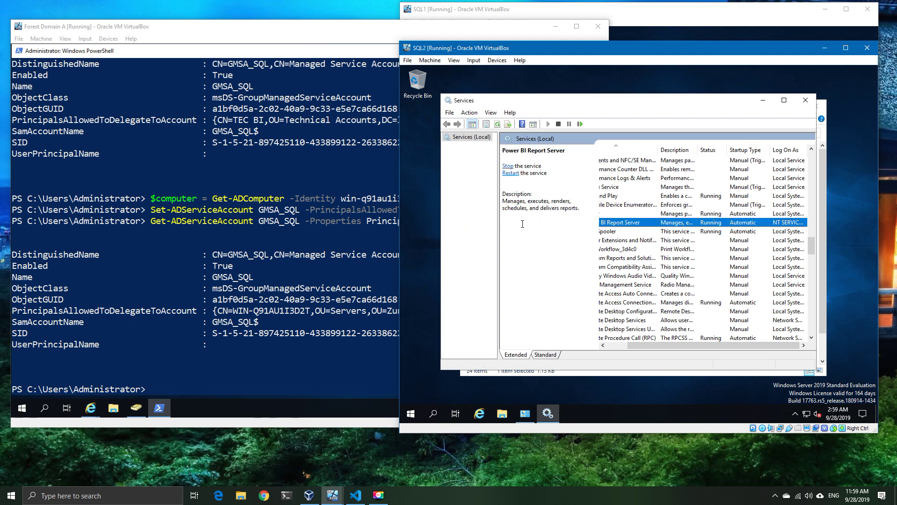
{"action": "left_click", "coordinate": [90, 408]}
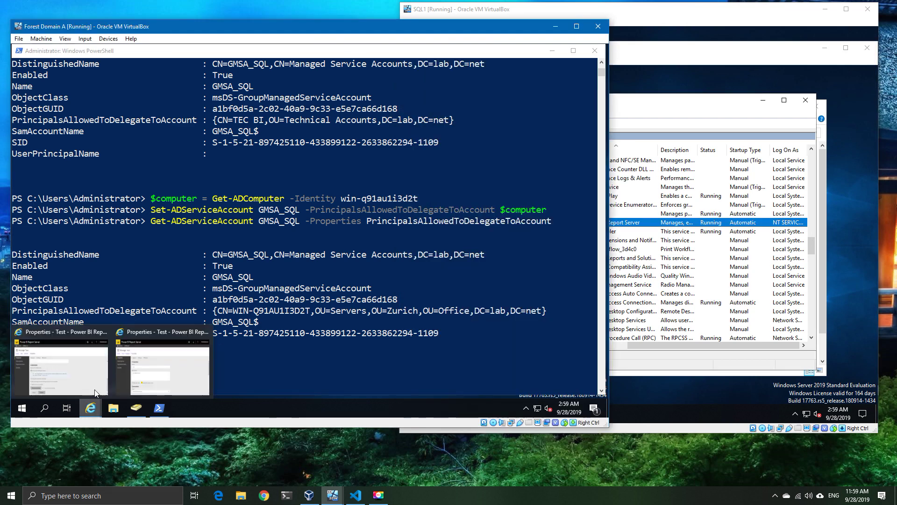
{"action": "left_click", "coordinate": [142, 359]}
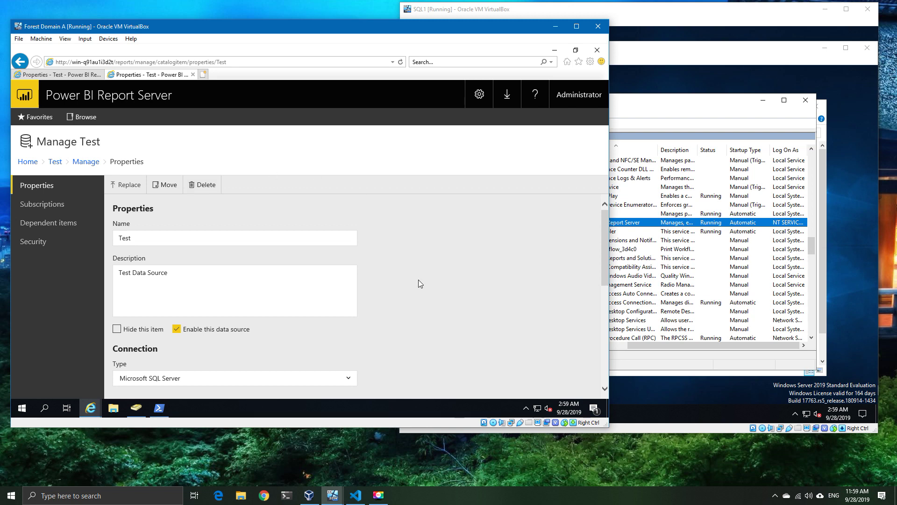
Step: Reload the Test data source Properties page and retest the connection on both report servers
{"action": "scroll", "coordinate": [425, 291], "scroll_direction": "down", "scroll_amount": 4}
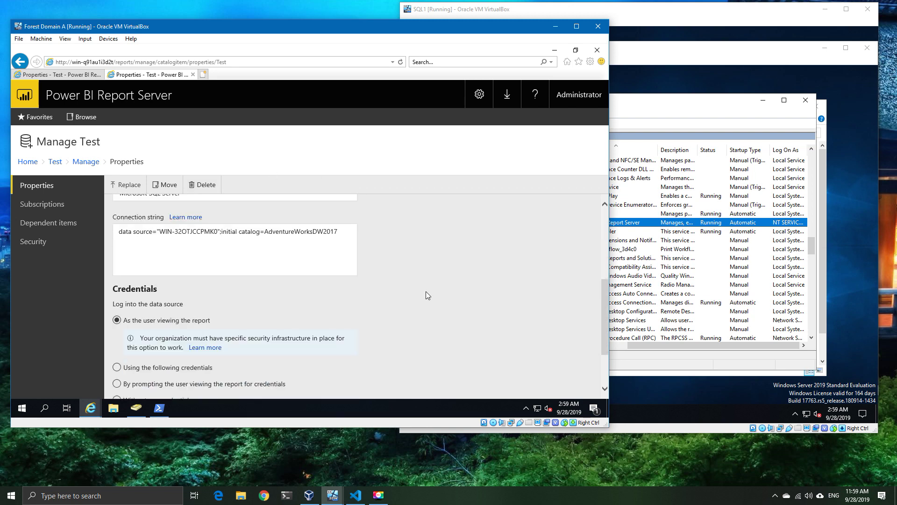
{"action": "scroll", "coordinate": [425, 295], "scroll_direction": "down", "scroll_amount": 2}
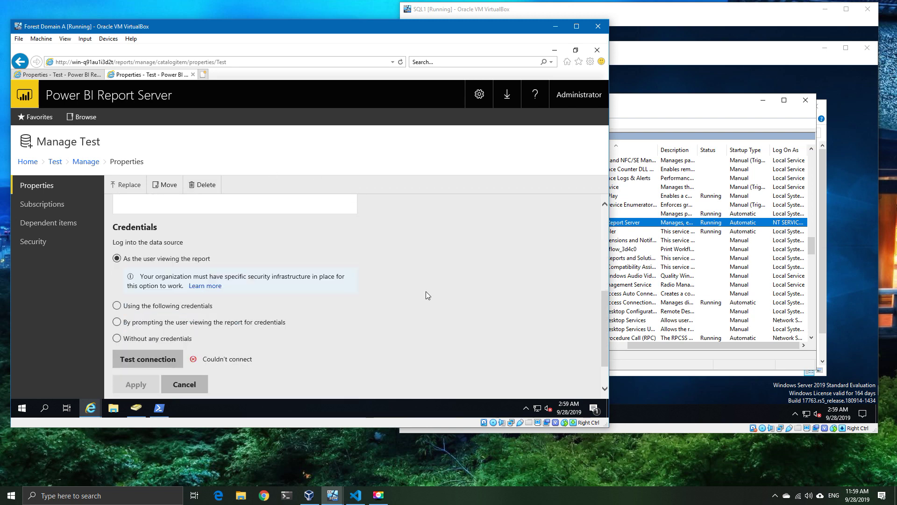
{"action": "left_click", "coordinate": [141, 348]}
{"action": "key", "text": "F5"}
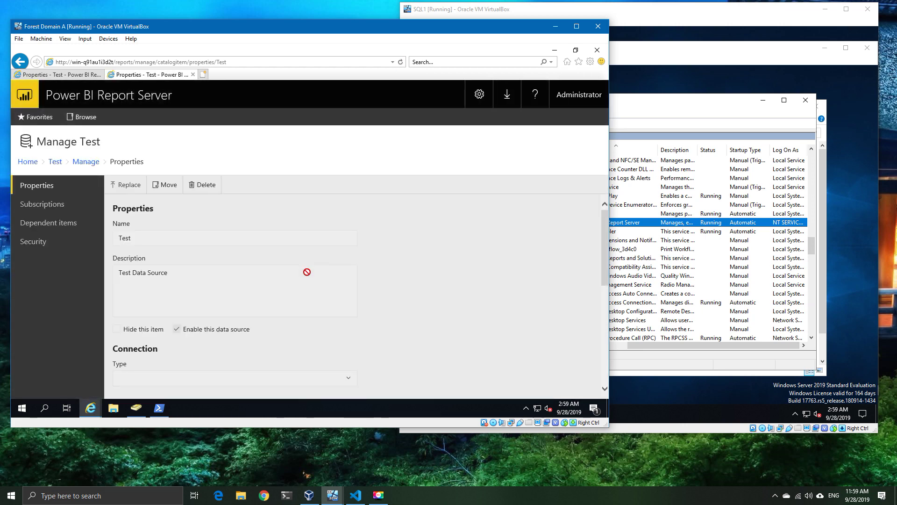
{"action": "scroll", "coordinate": [394, 254], "scroll_direction": "down", "scroll_amount": 2}
{"action": "scroll", "coordinate": [394, 253], "scroll_direction": "down", "scroll_amount": 3}
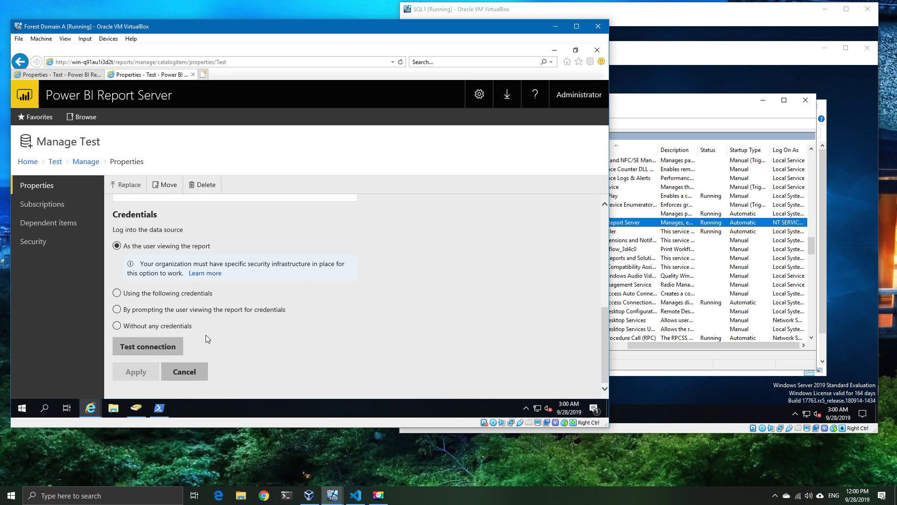
{"action": "left_click", "coordinate": [158, 346]}
{"action": "left_click", "coordinate": [57, 74]}
{"action": "left_click", "coordinate": [174, 368]}
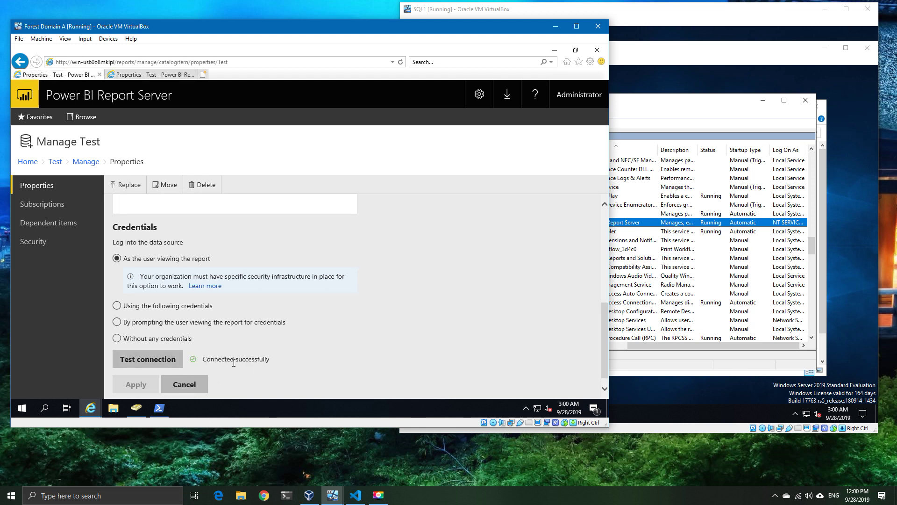
Step: Restart Power BI Report Server on SQL1 and reload the data source page, which returns HTTP Error 503
{"action": "left_click", "coordinate": [767, 64]}
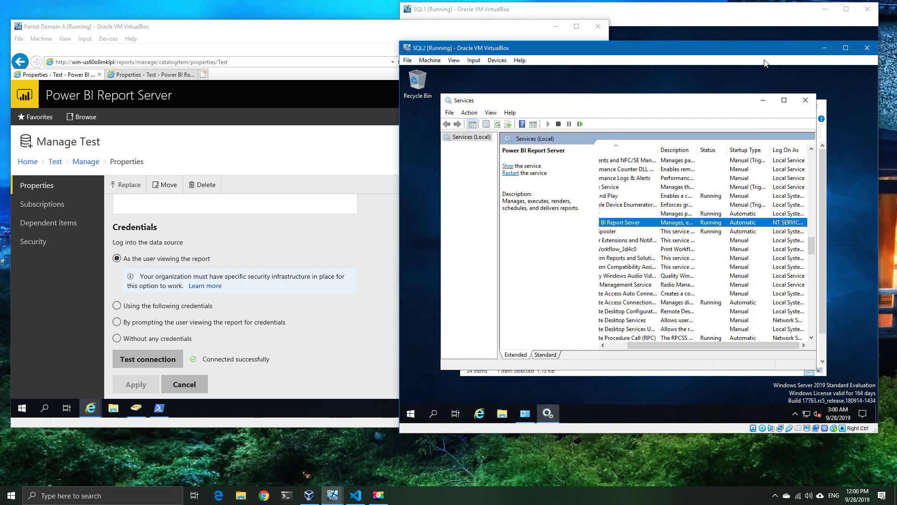
{"action": "left_click", "coordinate": [690, 14]}
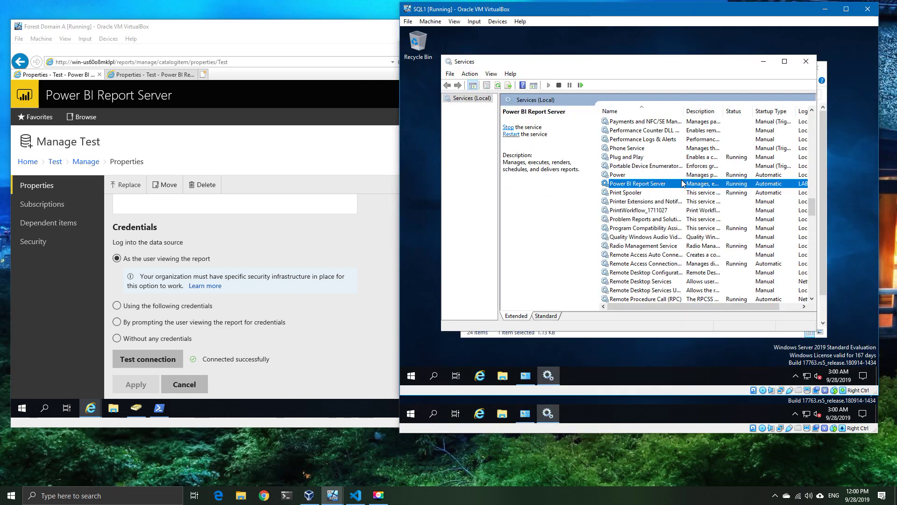
{"action": "left_click_drag", "start_coordinate": [731, 306], "coordinate": [753, 304]}
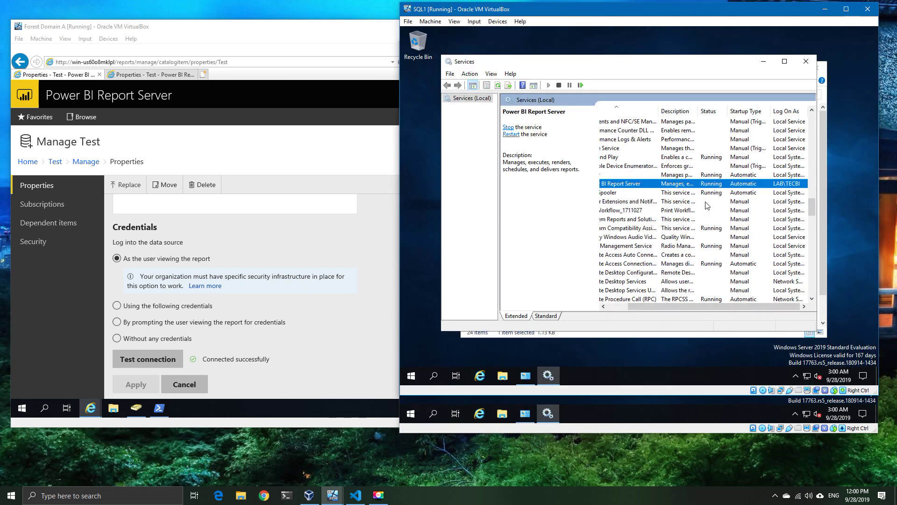
{"action": "right_click", "coordinate": [698, 187]}
{"action": "left_click", "coordinate": [728, 233]}
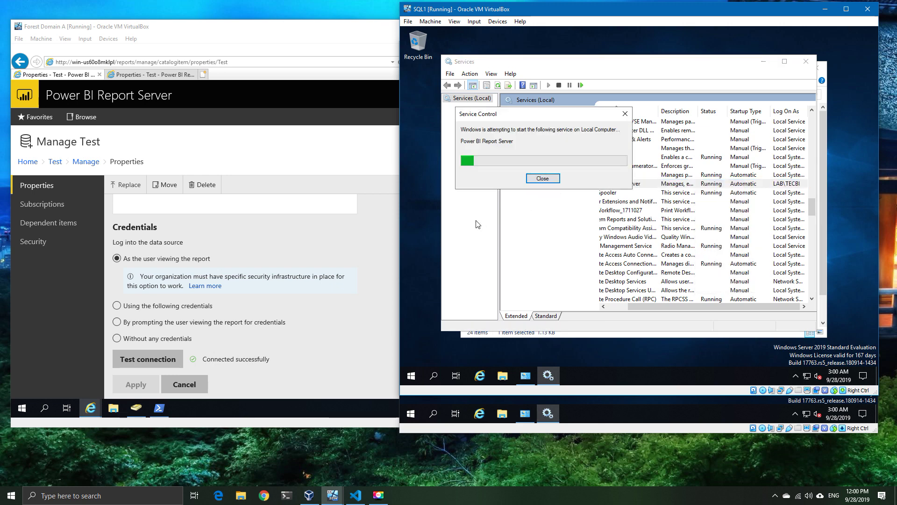
{"action": "left_click", "coordinate": [253, 39]}
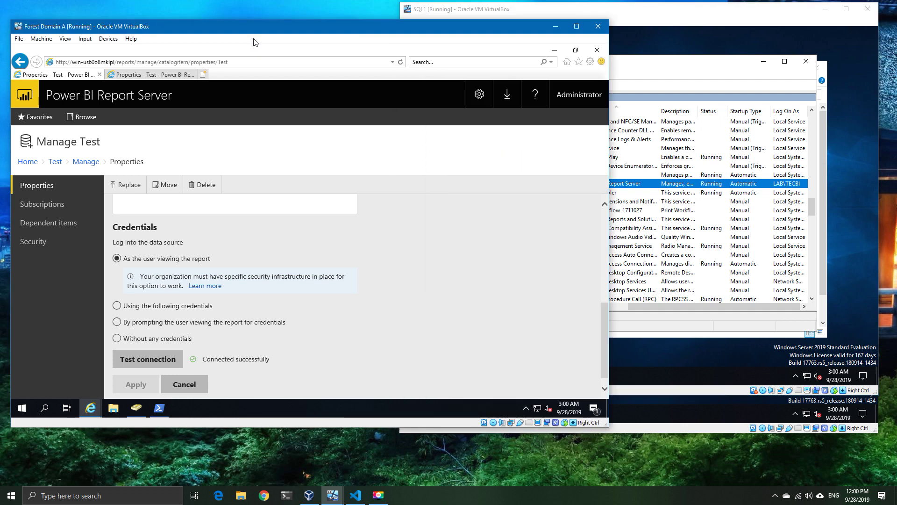
{"action": "left_click", "coordinate": [400, 62]}
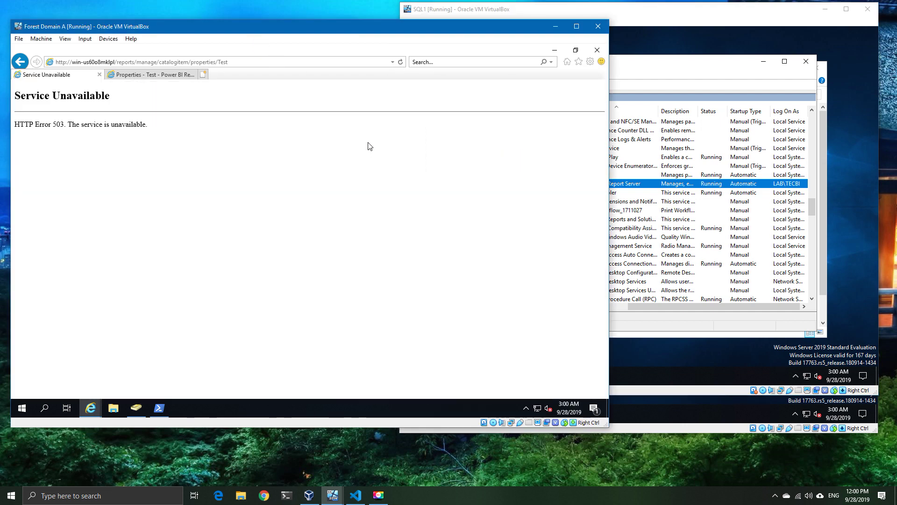
Step: Reload the data source properties page repeatedly until the report portal comes back
{"action": "left_click", "coordinate": [400, 61]}
{"action": "left_click", "coordinate": [401, 63]}
{"action": "left_click", "coordinate": [401, 63]}
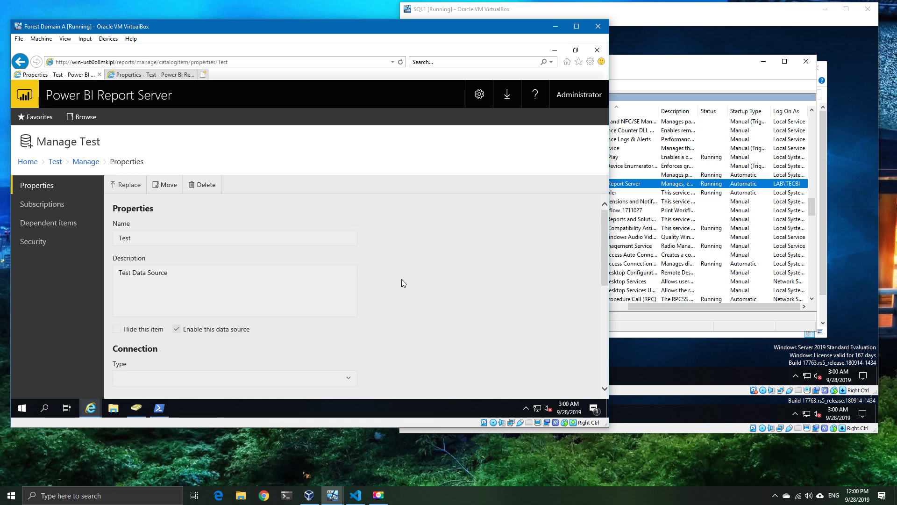
Step: Retest the connection, view the ANONYMOUS LOGON failure details, close it, and minimize Internet Explorer
{"action": "scroll", "coordinate": [402, 279], "scroll_direction": "down", "scroll_amount": 6}
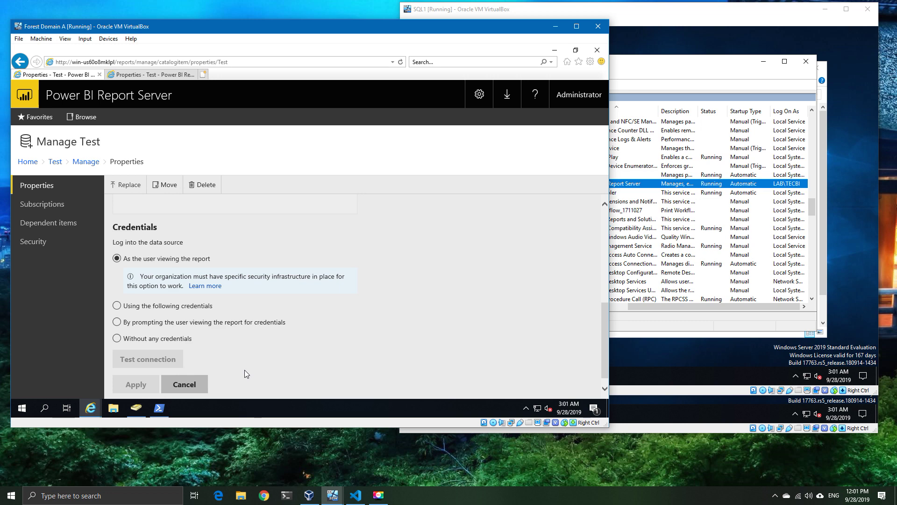
{"action": "left_click", "coordinate": [148, 359]}
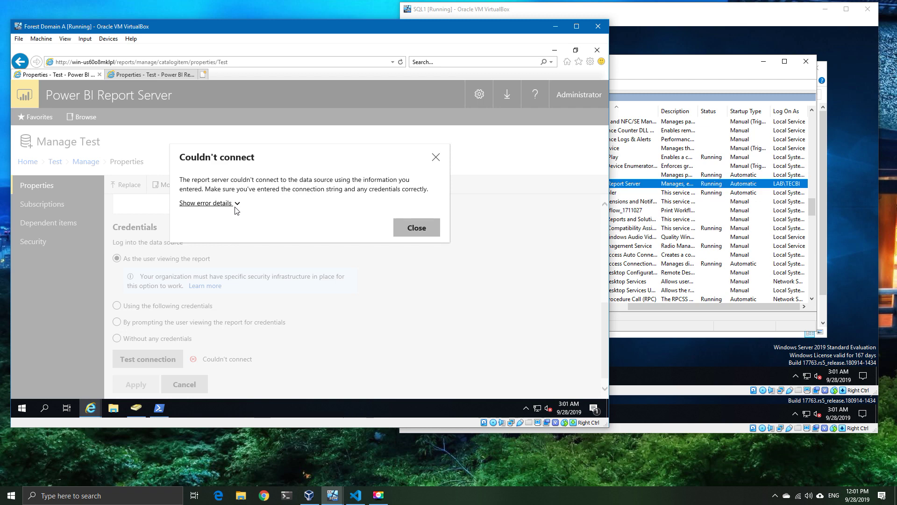
{"action": "left_click", "coordinate": [235, 206]}
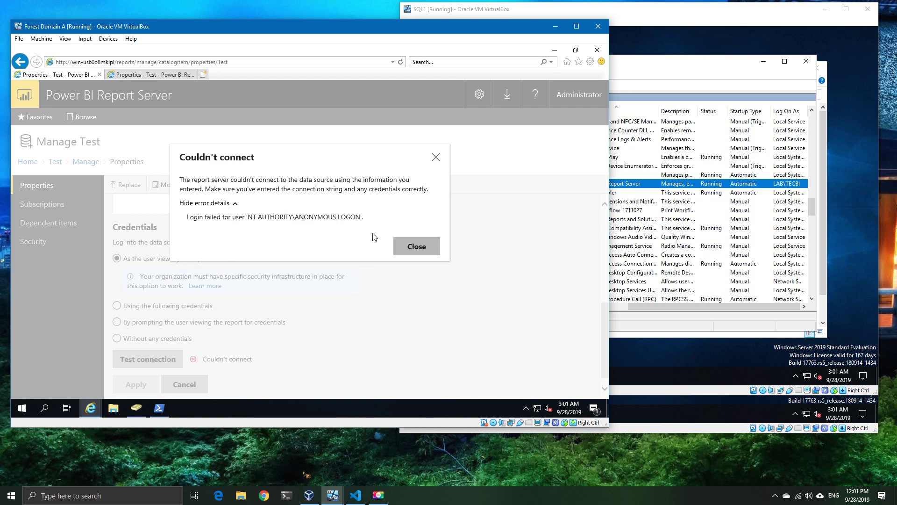
{"action": "left_click", "coordinate": [411, 248]}
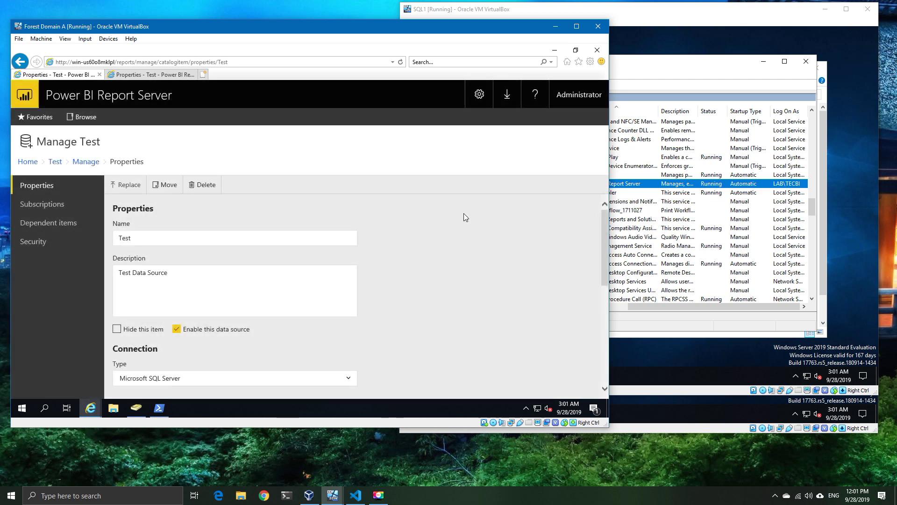
{"action": "left_click", "coordinate": [556, 51]}
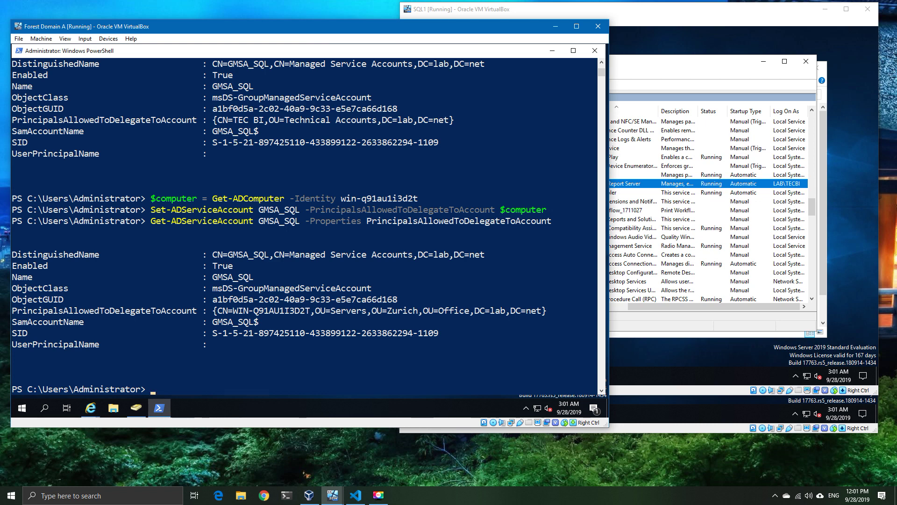
Step: Run the commands delegating GMSA_SQL to tecbi and WIN-Q91AU1I3D2T, then mark the mixed-type error text
{"action": "key", "text": "alt+Tab"}
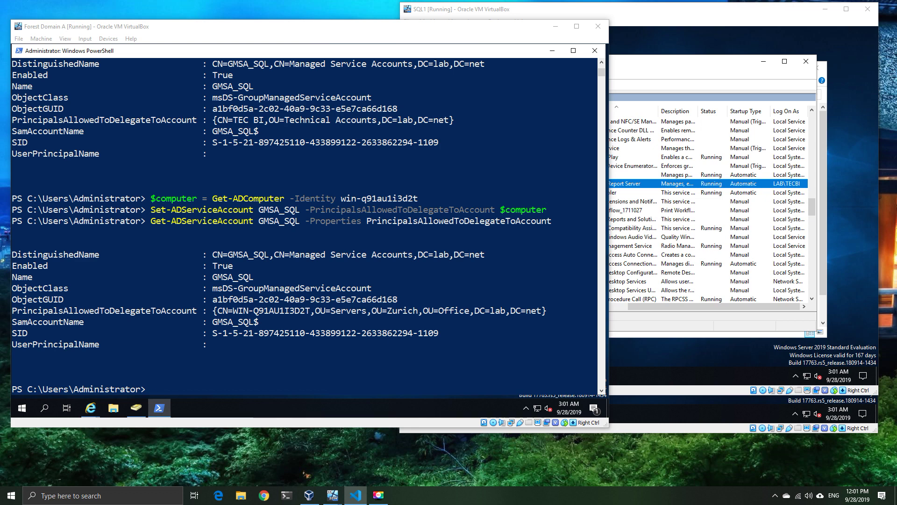
{"action": "right_click", "coordinate": [316, 226]}
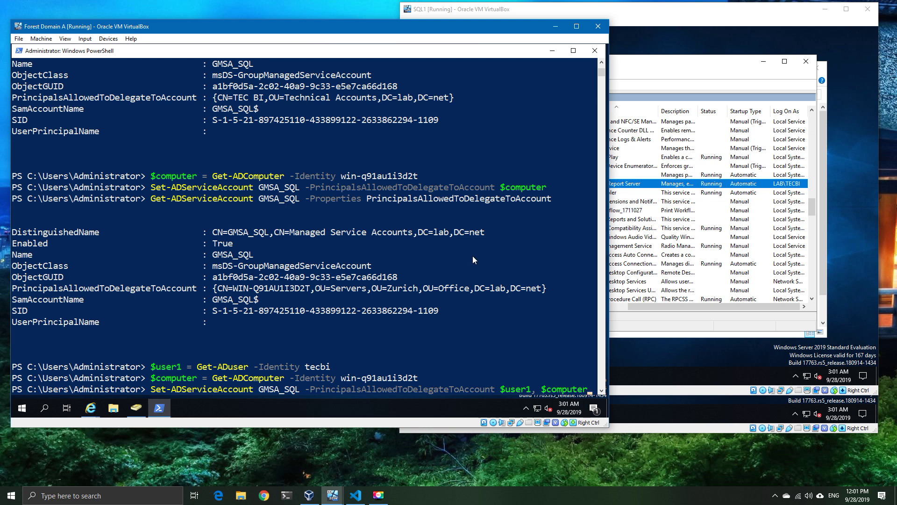
{"action": "key", "text": "Return"}
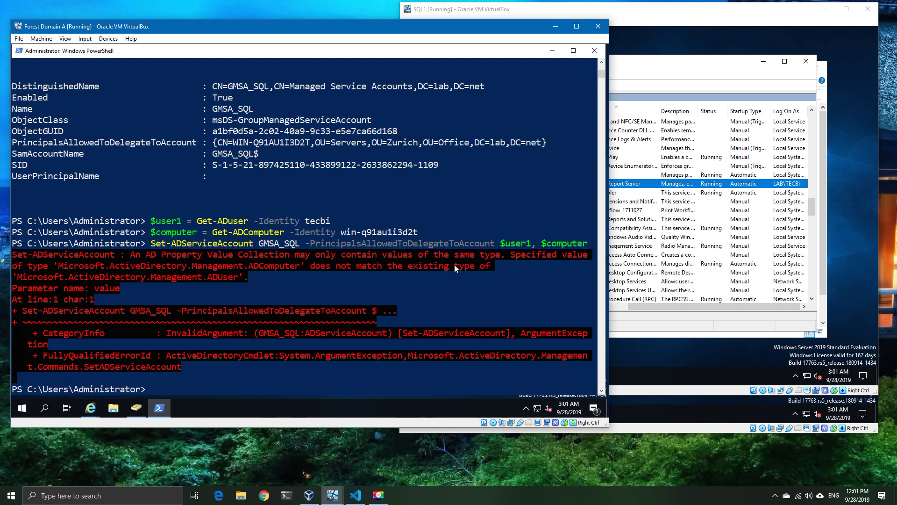
{"action": "left_click_drag", "start_coordinate": [131, 257], "coordinate": [494, 269]}
{"action": "left_click", "coordinate": [478, 277]}
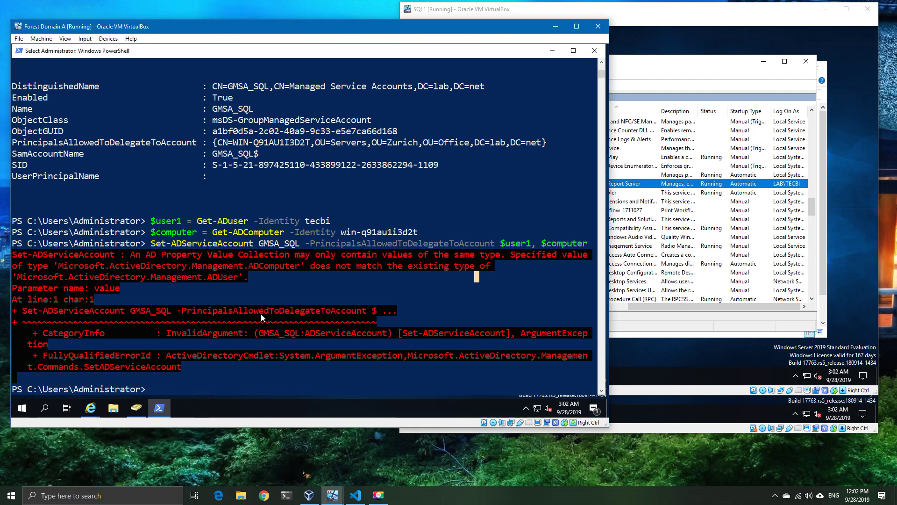
{"action": "key", "text": "Escape"}
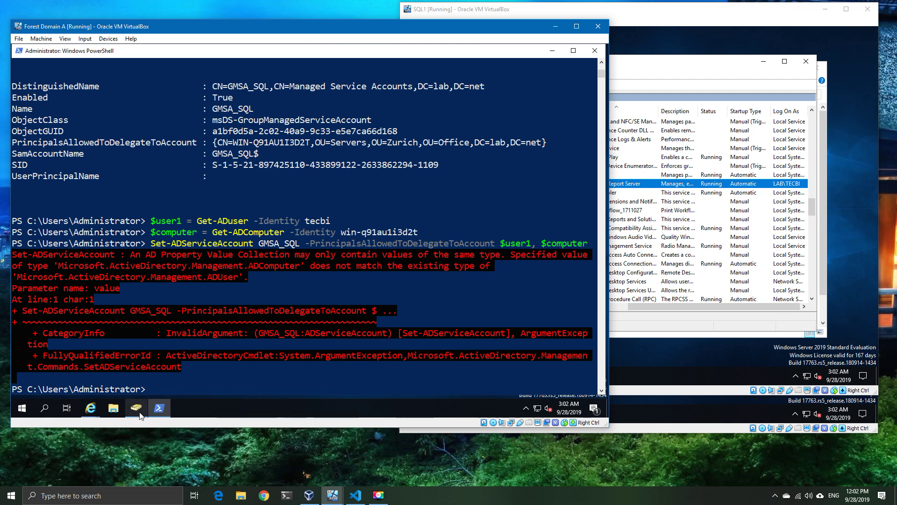
{"action": "left_click", "coordinate": [139, 413]}
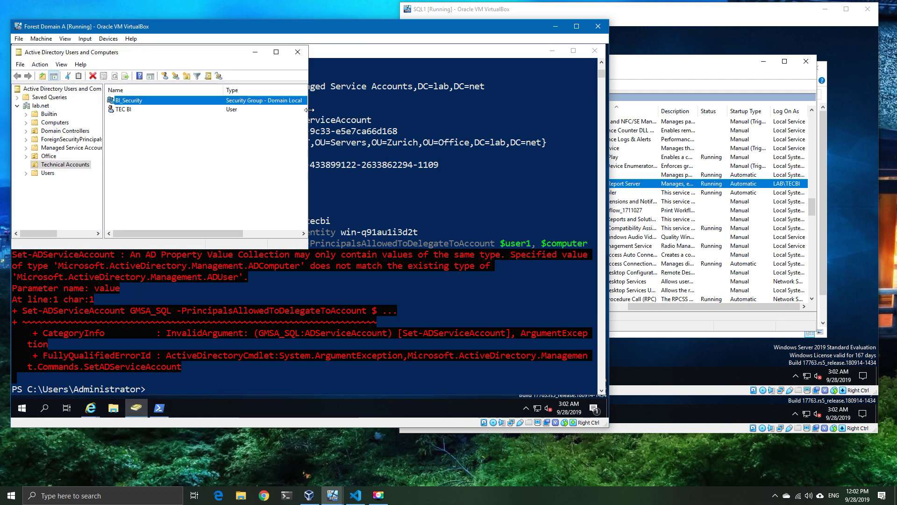
{"action": "left_click_drag", "start_coordinate": [309, 110], "coordinate": [399, 110]}
{"action": "double_click", "coordinate": [275, 104]}
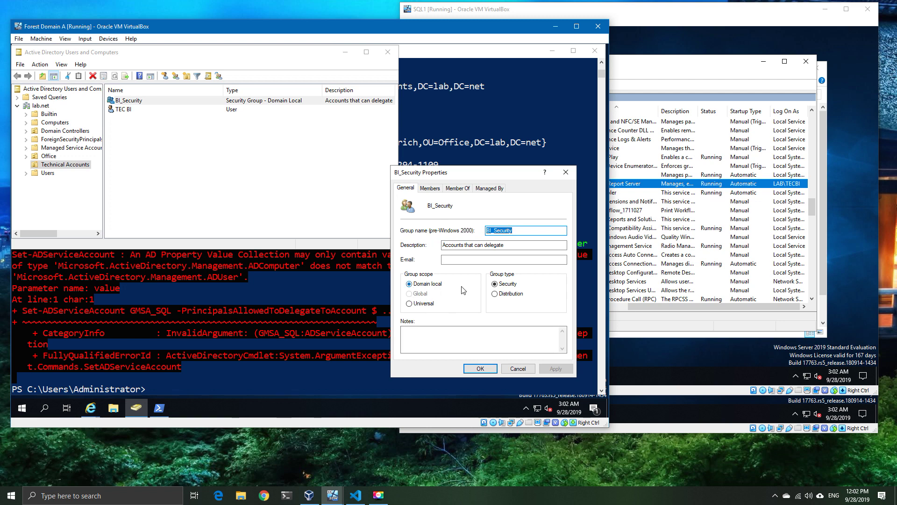
{"action": "left_click", "coordinate": [518, 369]}
{"action": "left_click", "coordinate": [346, 52]}
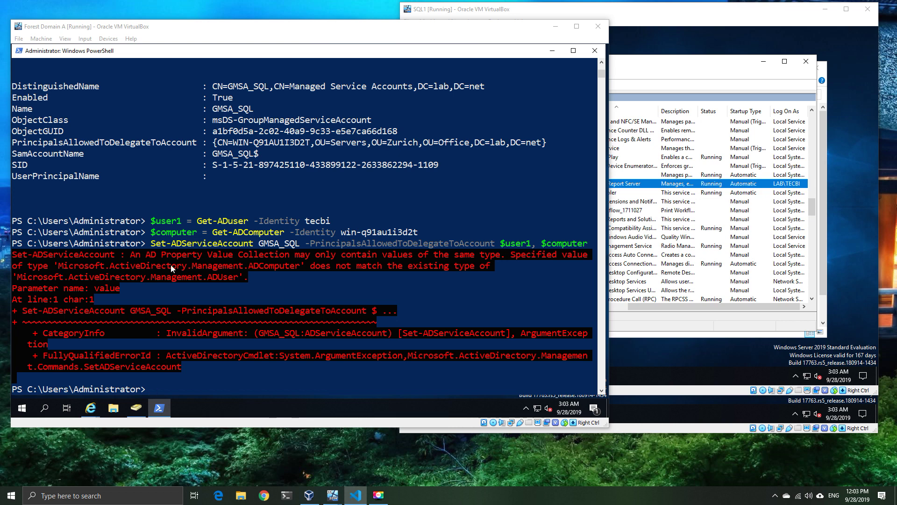
{"action": "left_click", "coordinate": [312, 279]}
Step: Add $user1 and $computer to BI_Security, then check its Members tab shows TEC BI and WIN-Q91AU1I3D2T
{"action": "type", "text": "Add-ADGroupMember -Identity BI_Security -Members $user1, $computer"}
{"action": "key", "text": "Return"}
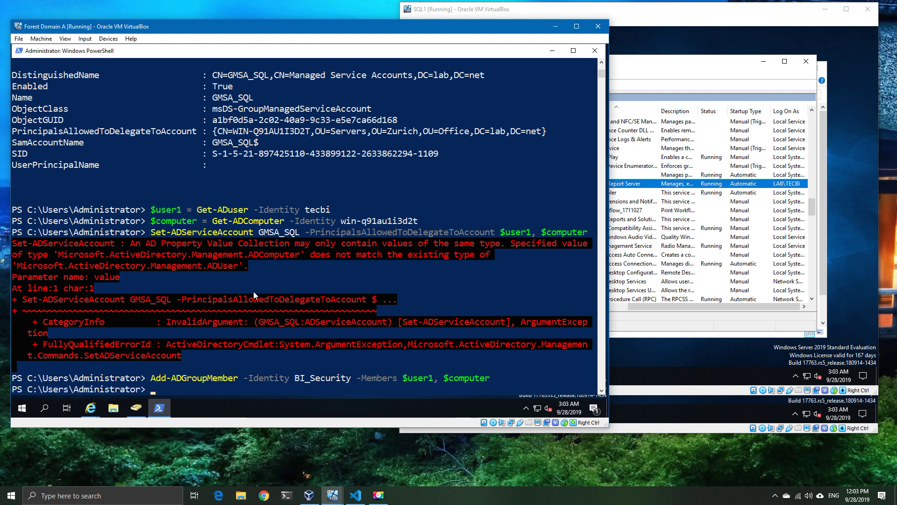
{"action": "left_click", "coordinate": [138, 408]}
{"action": "double_click", "coordinate": [154, 100]}
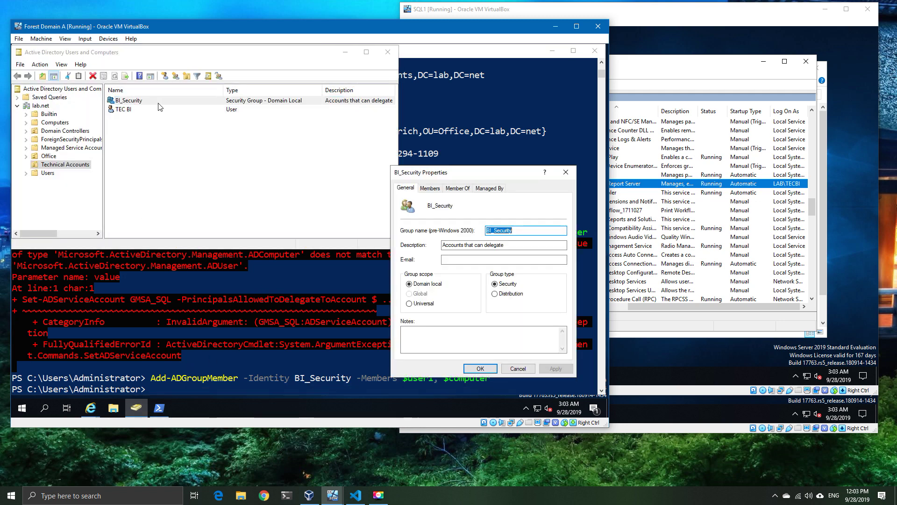
{"action": "left_click", "coordinate": [430, 188]}
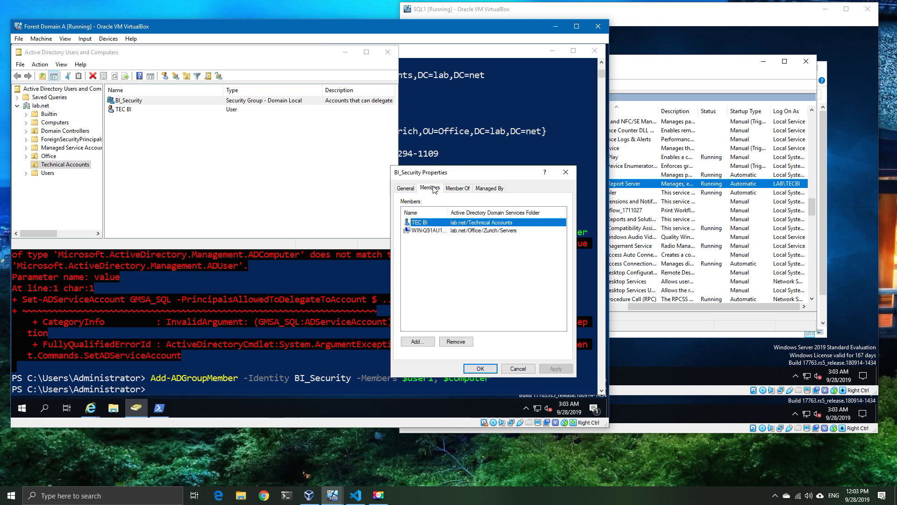
{"action": "double_click", "coordinate": [448, 213]}
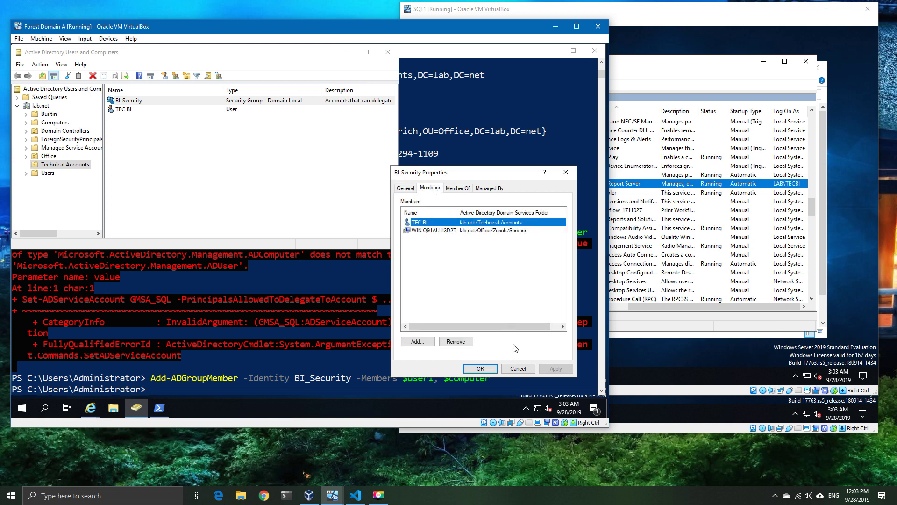
{"action": "left_click", "coordinate": [517, 368]}
{"action": "left_click", "coordinate": [345, 52]}
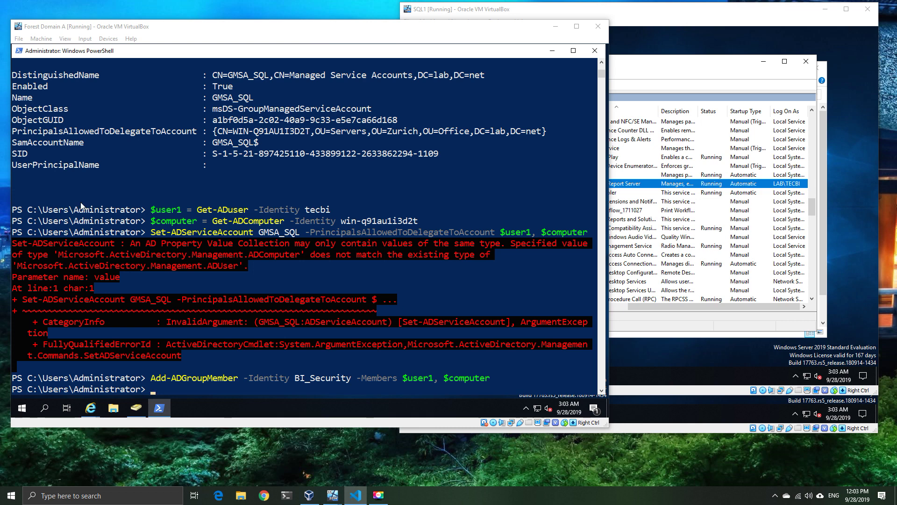
Step: Clear the console, paste the Get-ADGroup BI_Security and Set-ADUser SVC_Resource delegation lines, and begin editing
{"action": "left_click", "coordinate": [248, 57]}
{"action": "type", "text": "clea"}
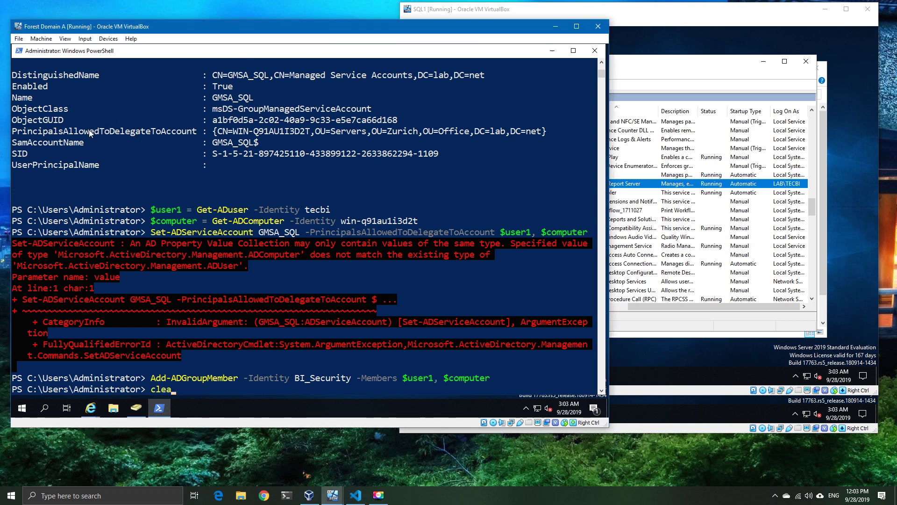
{"action": "type", "text": "r"}
{"action": "key", "text": "Return"}
{"action": "right_click", "coordinate": [225, 154]}
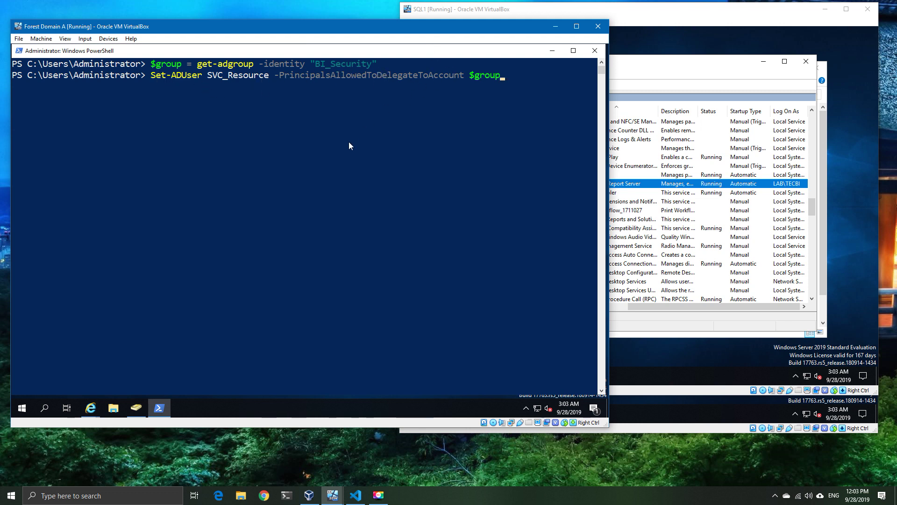
{"action": "left_click", "coordinate": [210, 76]}
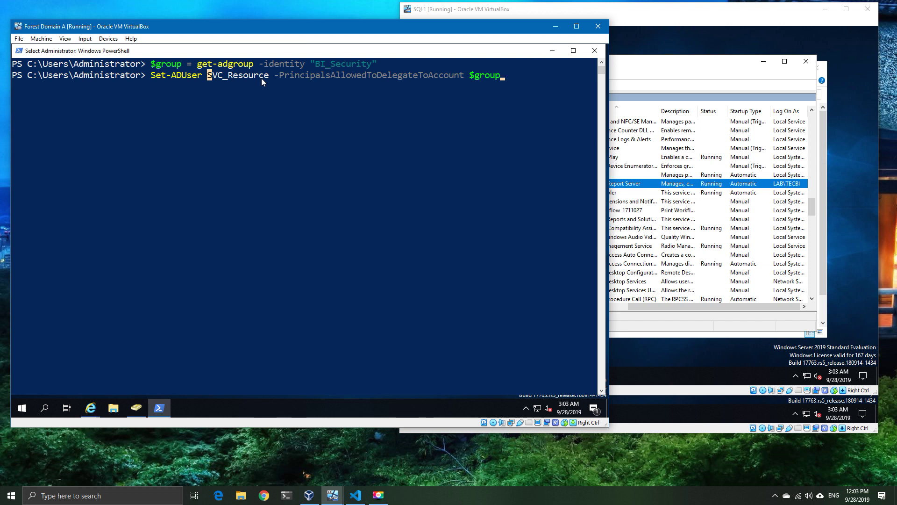
{"action": "key", "text": "BackSpace"}
{"action": "key", "text": "BackSpace"}
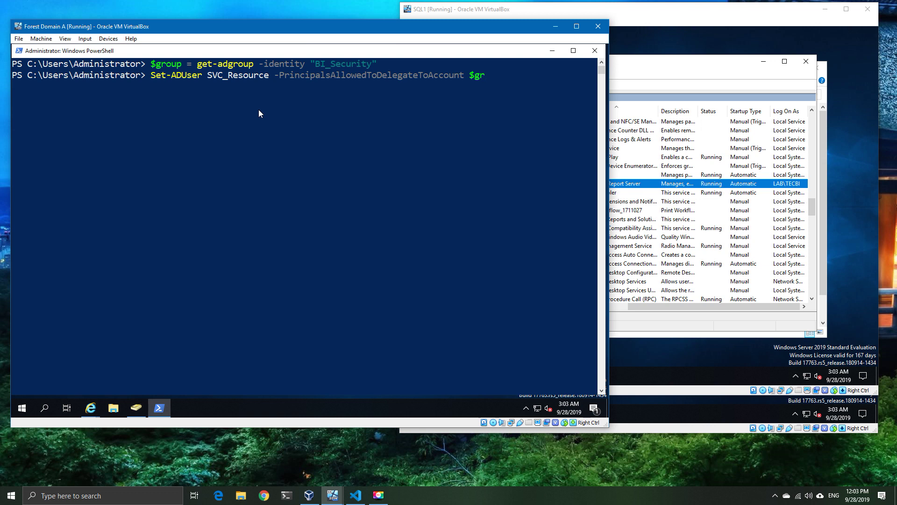
Step: Complete the Set-ADUser SVC_Resource -PrincipalsAllowedToDelegateToAccount command with the $group argument
{"action": "type", "text": "oup"}
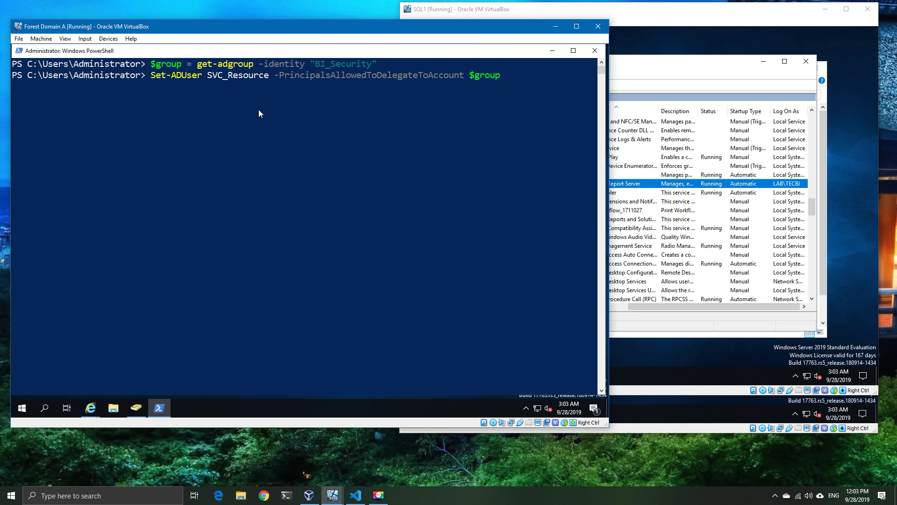
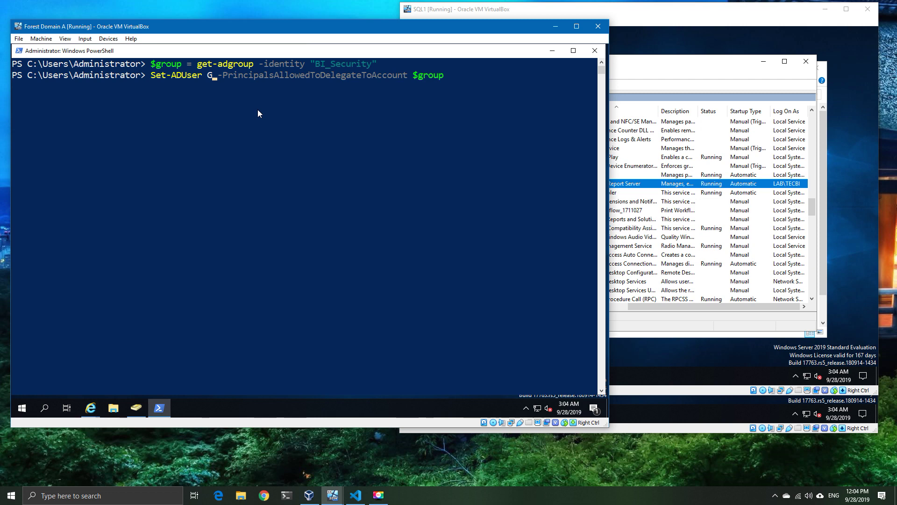
Step: Let BI_Security delegate to GMSA_SQL, changing the failed Set-ADUser command to Set-ADServiceAccount
{"action": "type", "text": "MSA"}
{"action": "type", "text": "_SQL"}
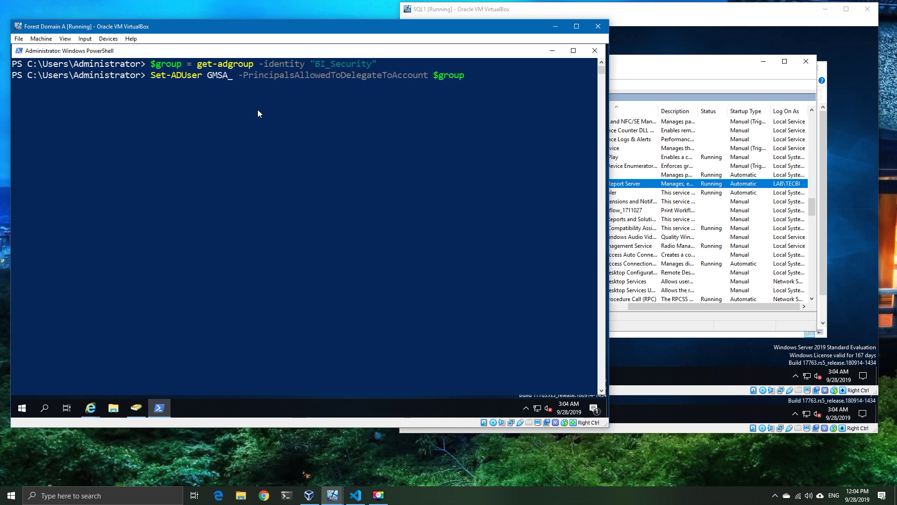
{"action": "key", "text": "Return"}
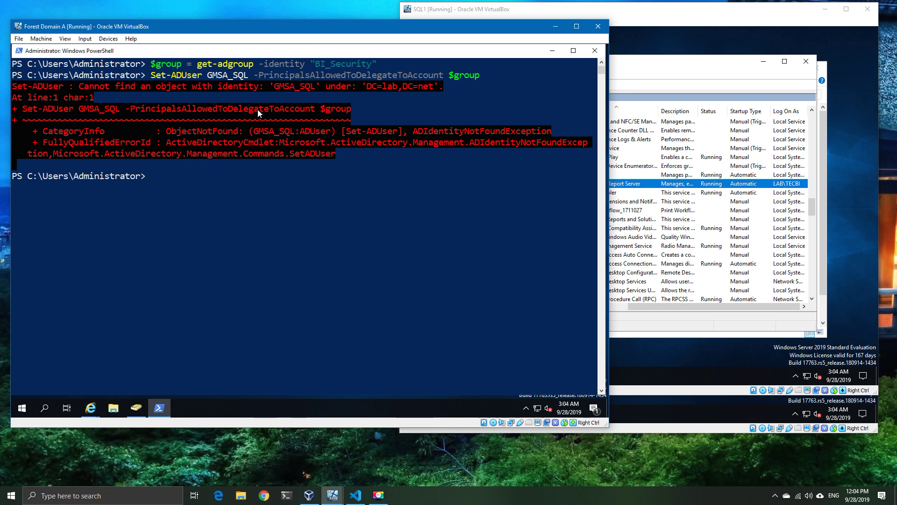
{"action": "key", "text": "Up"}
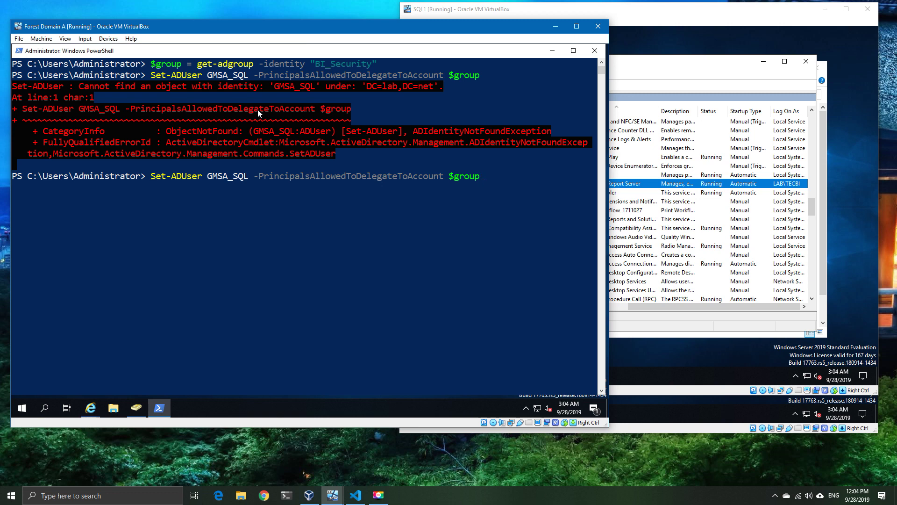
{"action": "key", "text": "Home"}
{"action": "key", "text": "Right"}
{"action": "key", "text": "Right"}
{"action": "key", "text": "Right"}
{"action": "key", "text": "Right"}
{"action": "key", "text": "Right"}
{"action": "key", "text": "Right"}
{"action": "key", "text": "Right"}
{"action": "key", "text": "Right"}
{"action": "key", "text": "Right"}
{"action": "key", "text": "Right"}
{"action": "key", "text": "BackSpace"}
{"action": "key", "text": "BackSpace"}
{"action": "key", "text": "BackSpace"}
{"action": "key", "text": "BackSpace"}
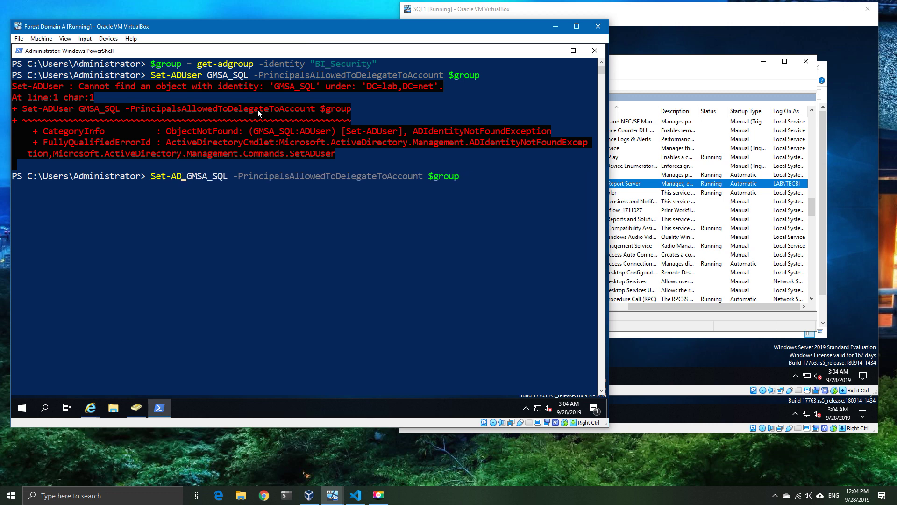
{"action": "type", "text": "ServiceAccount"}
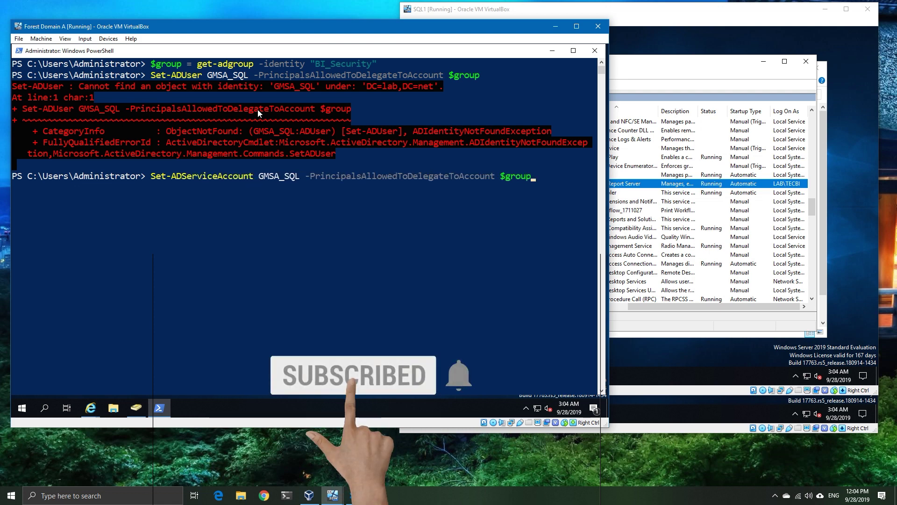
{"action": "key", "text": "Return"}
Step: Clear the console and confirm with Get-ADServiceAccount that GMSA_SQL lists BI_Security, then return to Test
{"action": "type", "text": "clear"}
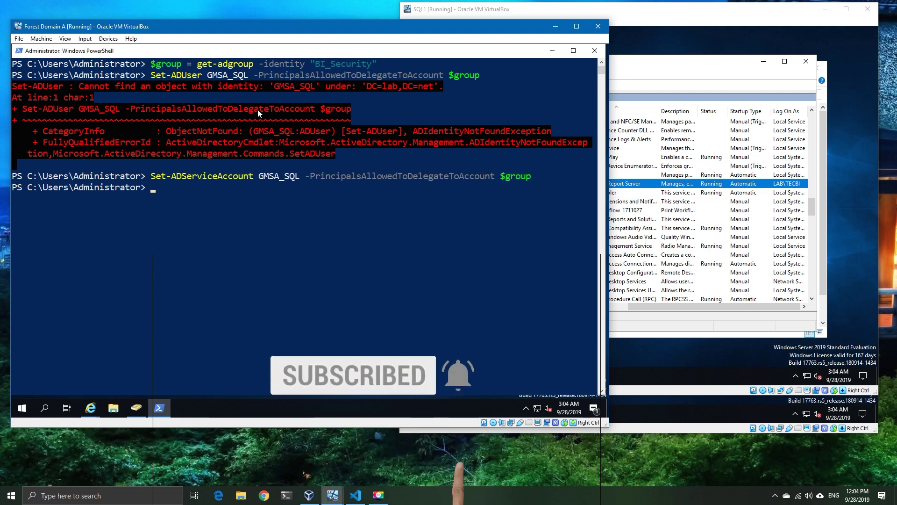
{"action": "key", "text": "Return"}
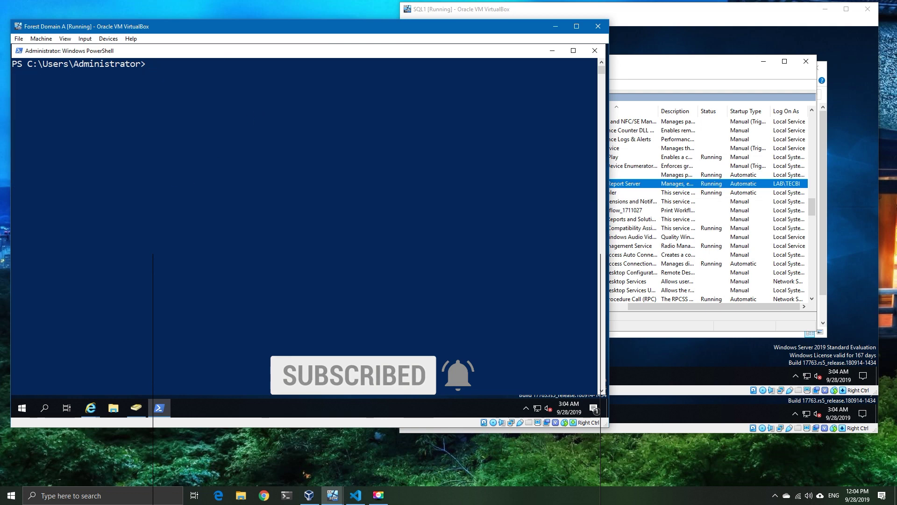
{"action": "right_click", "coordinate": [282, 162]}
{"action": "key", "text": "Return"}
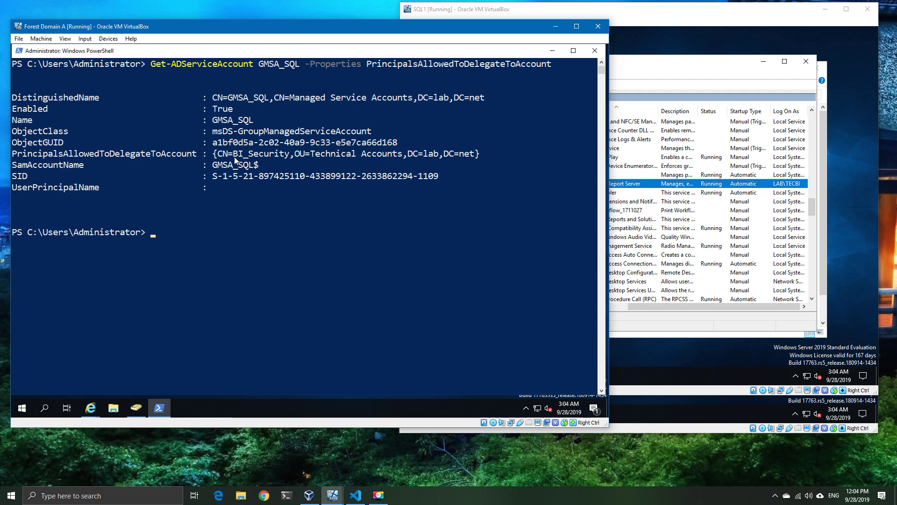
{"action": "left_click_drag", "start_coordinate": [234, 155], "coordinate": [289, 156]}
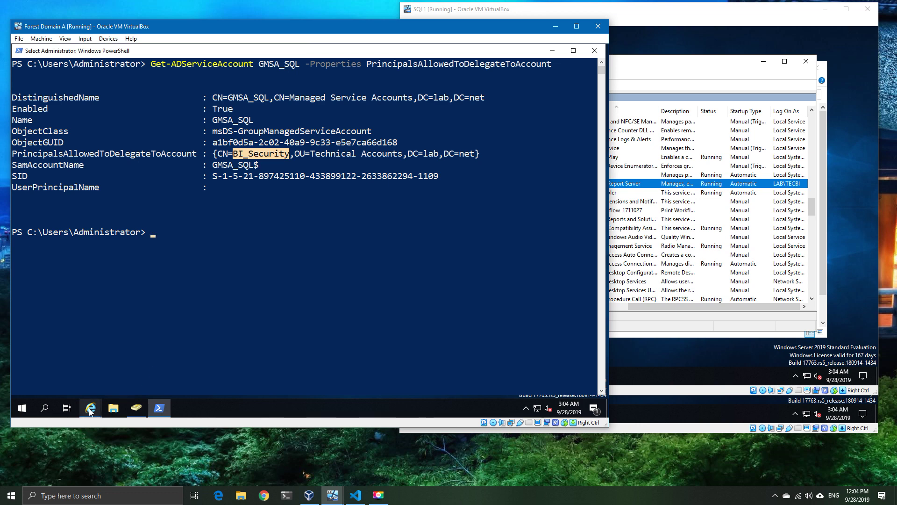
{"action": "mouse_move", "coordinate": [90, 411]}
{"action": "left_click", "coordinate": [83, 377]}
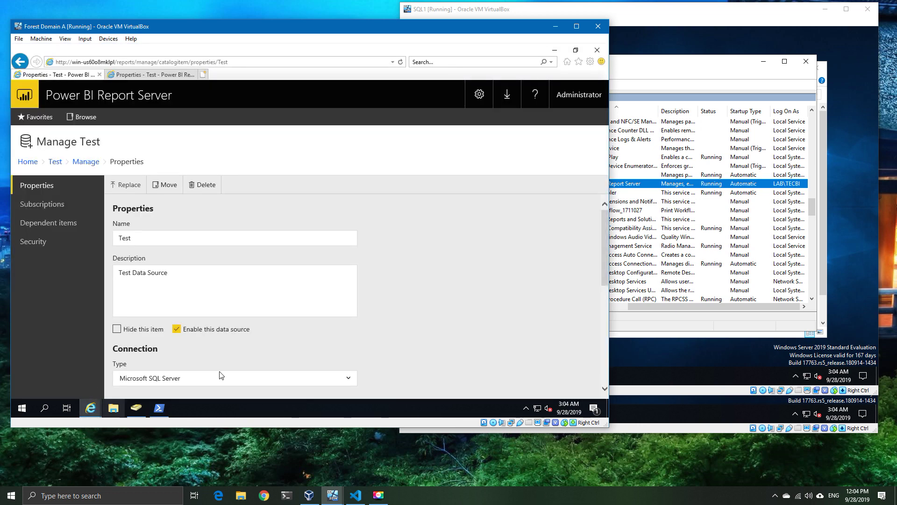
Step: Restart the Power BI Report Server service on SQL1
{"action": "left_click", "coordinate": [668, 72]}
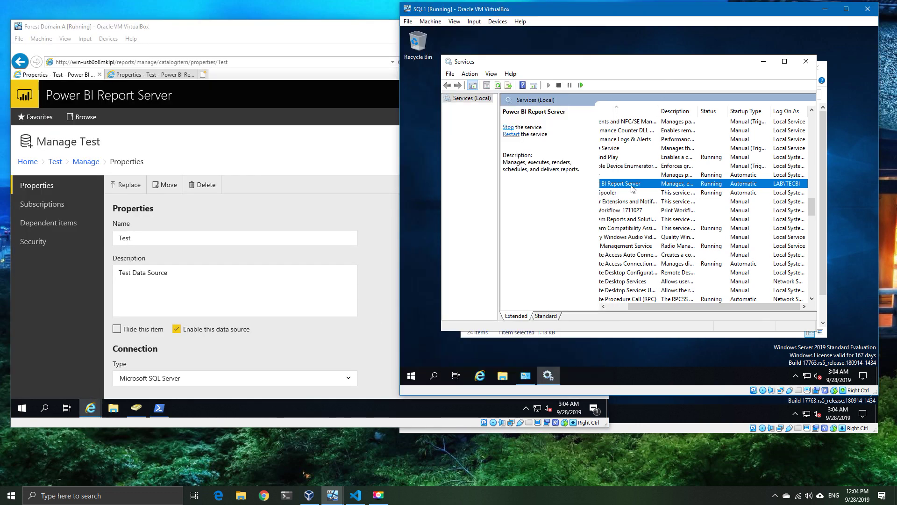
{"action": "left_click", "coordinate": [616, 305]}
{"action": "right_click", "coordinate": [636, 184]}
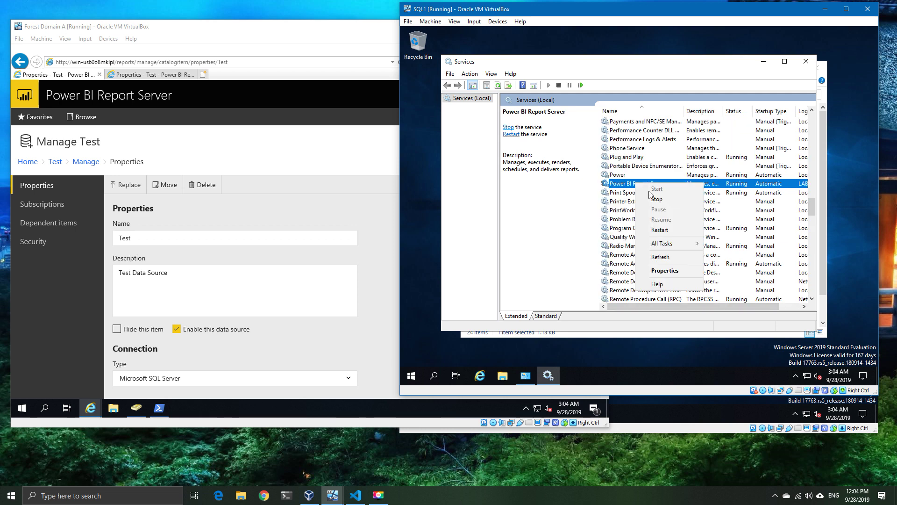
{"action": "left_click", "coordinate": [664, 231]}
Step: Restart Power BI Report Server on SQL2 and reload the Test data source page
{"action": "left_click", "coordinate": [683, 426]}
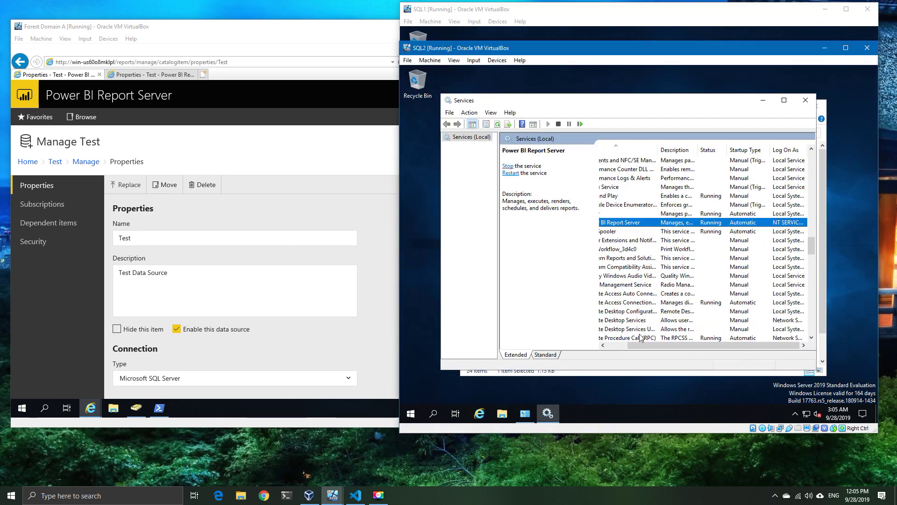
{"action": "scroll", "coordinate": [654, 329], "scroll_direction": "left", "scroll_amount": 3}
{"action": "right_click", "coordinate": [652, 224]}
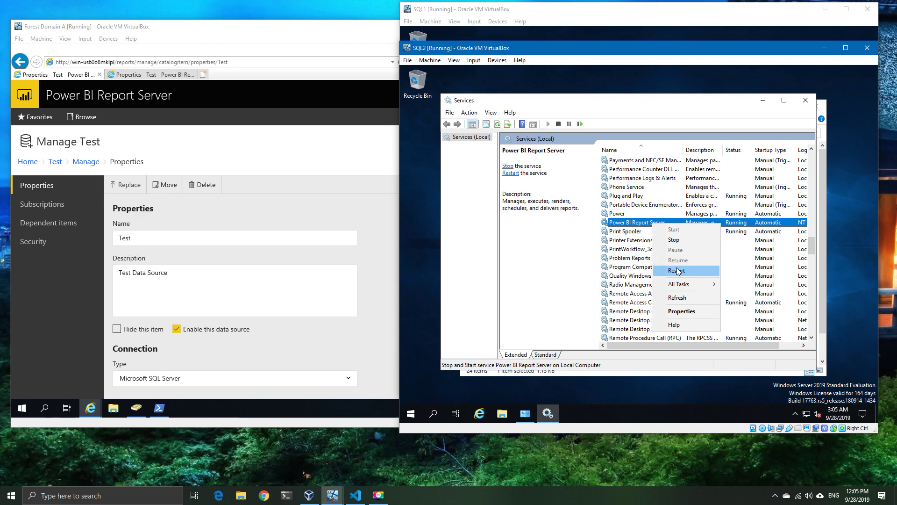
{"action": "left_click", "coordinate": [676, 271]}
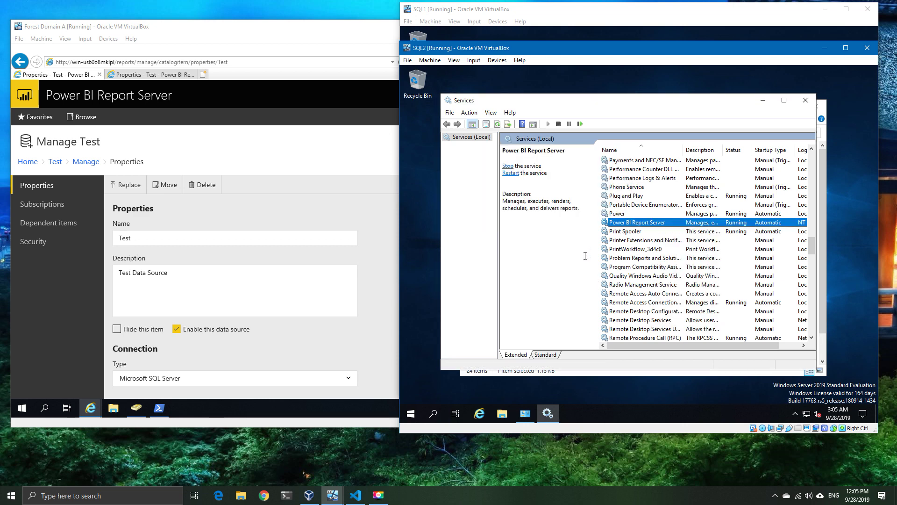
{"action": "left_click", "coordinate": [310, 46]}
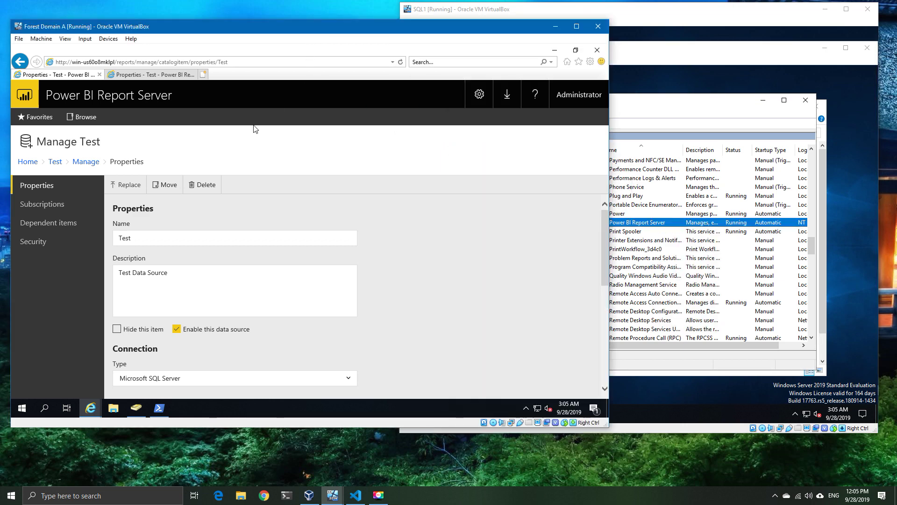
{"action": "left_click", "coordinate": [401, 63]}
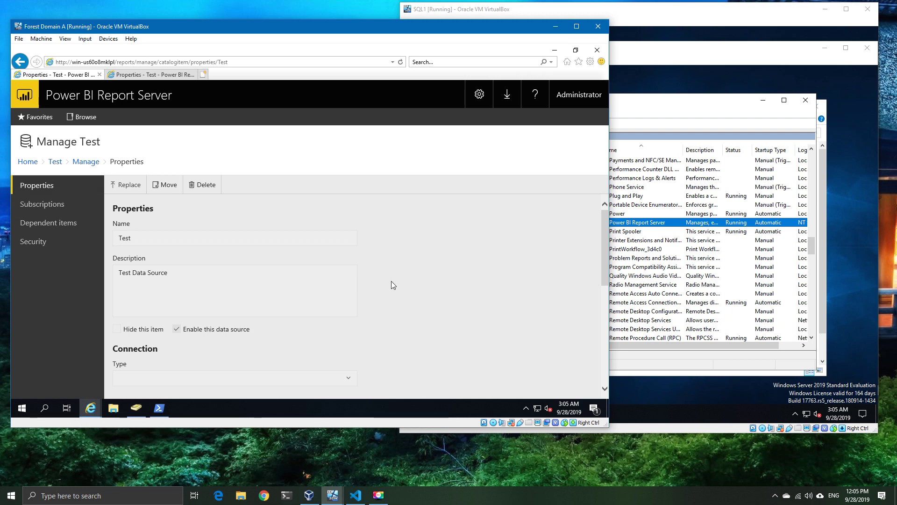
Step: Reload the other server's Test data source page, confirm Test connection succeeds, then minimize Internet Explorer
{"action": "scroll", "coordinate": [391, 281], "scroll_direction": "down", "scroll_amount": 7}
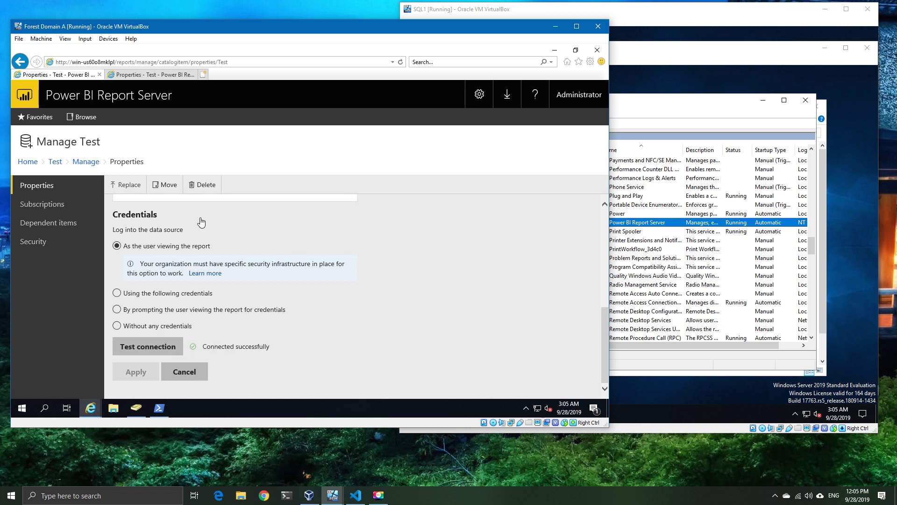
{"action": "left_click", "coordinate": [176, 77]}
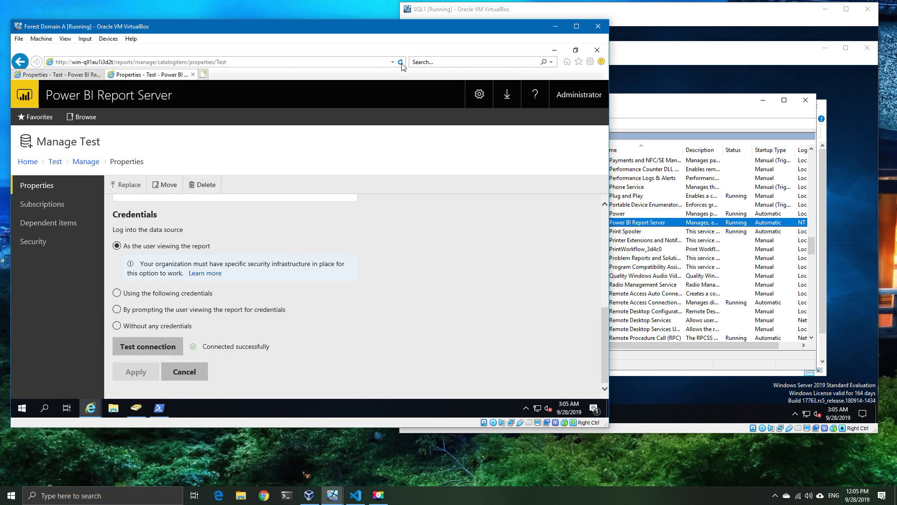
{"action": "left_click", "coordinate": [401, 62]}
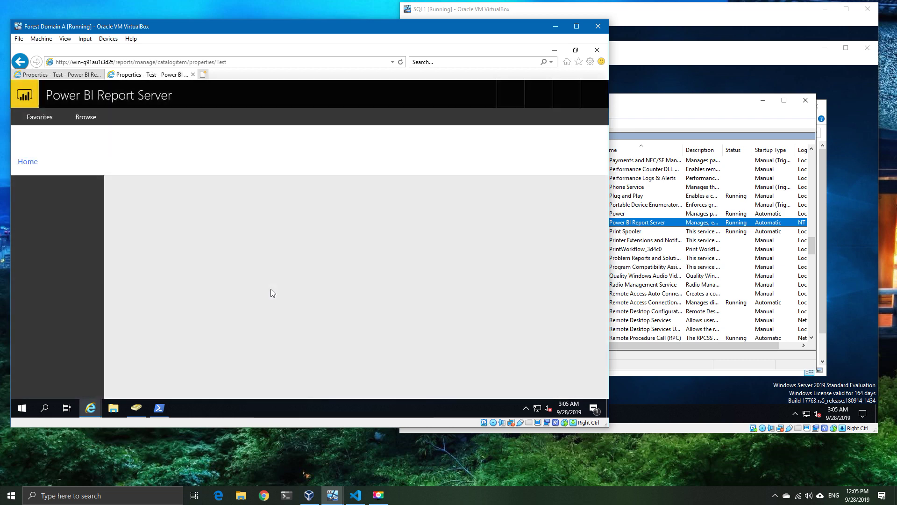
{"action": "scroll", "coordinate": [392, 299], "scroll_direction": "down", "scroll_amount": 5}
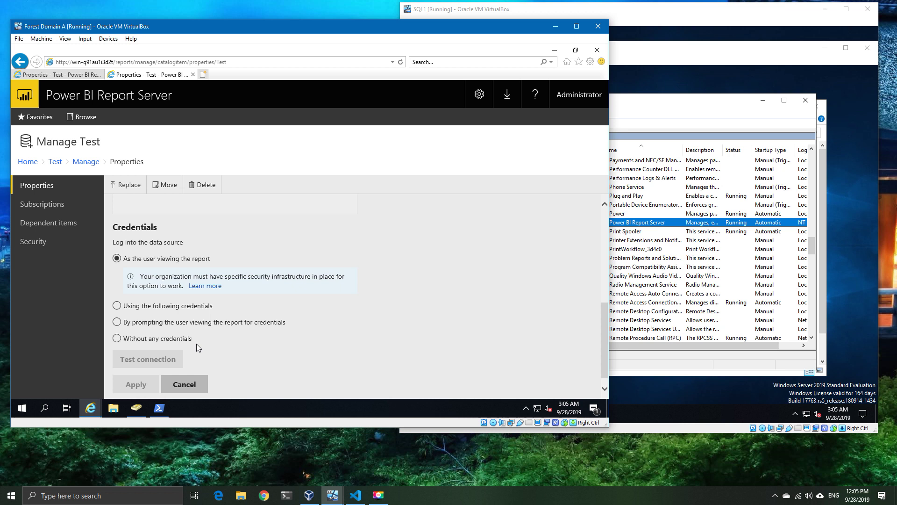
{"action": "left_click", "coordinate": [162, 361]}
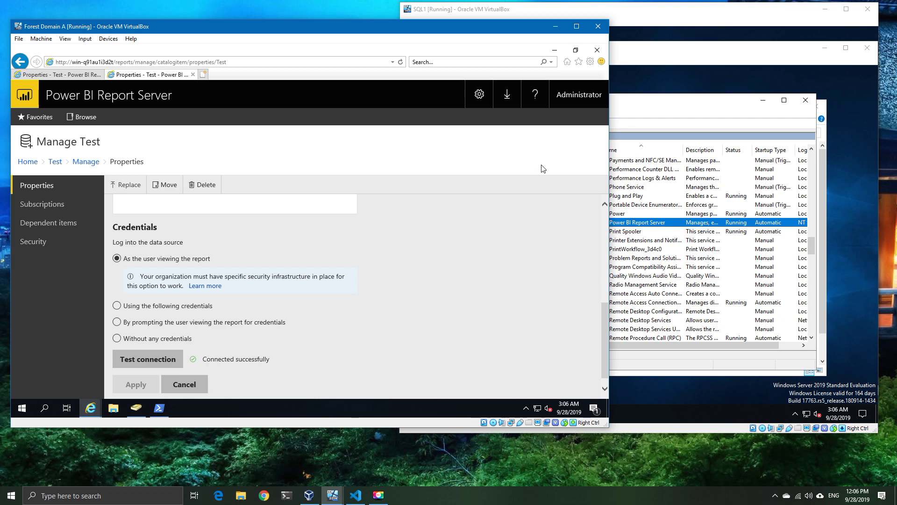
{"action": "left_click", "coordinate": [560, 54]}
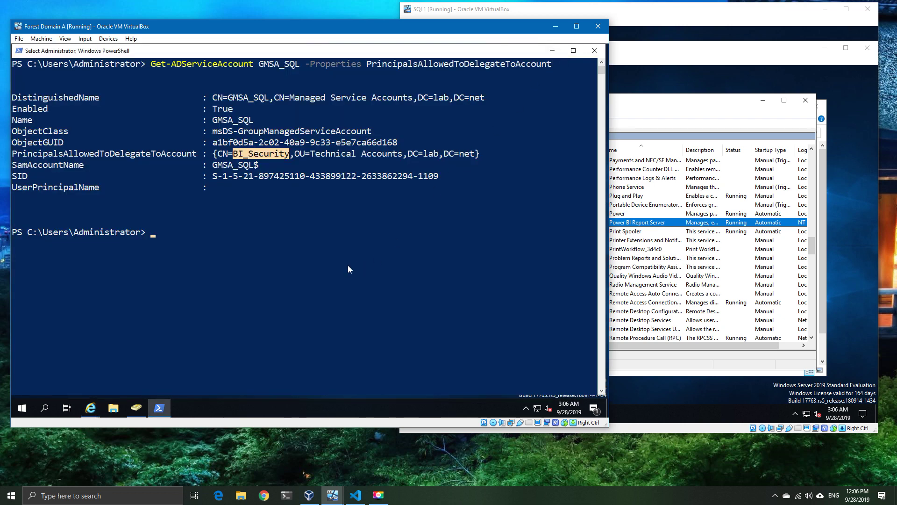